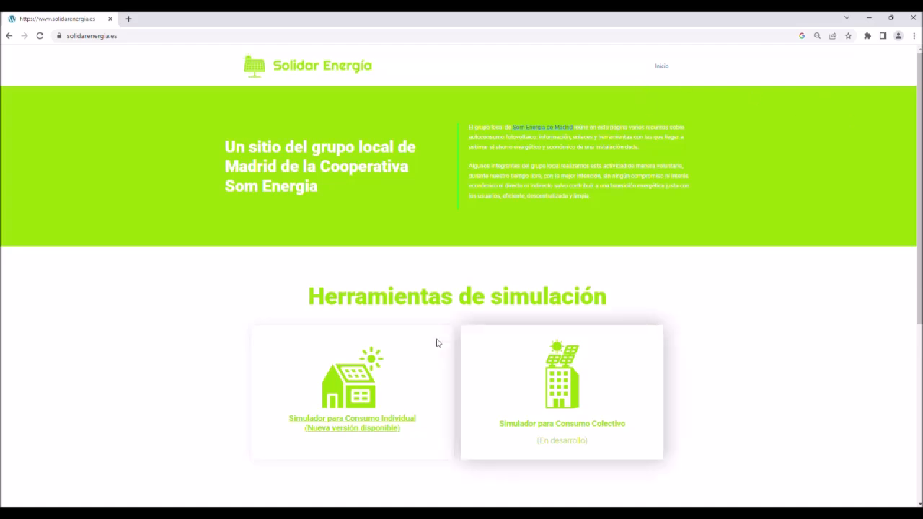
# Open the individual consumption simulator and close its welcome message after reading the notes
pyautogui.click(348, 426)
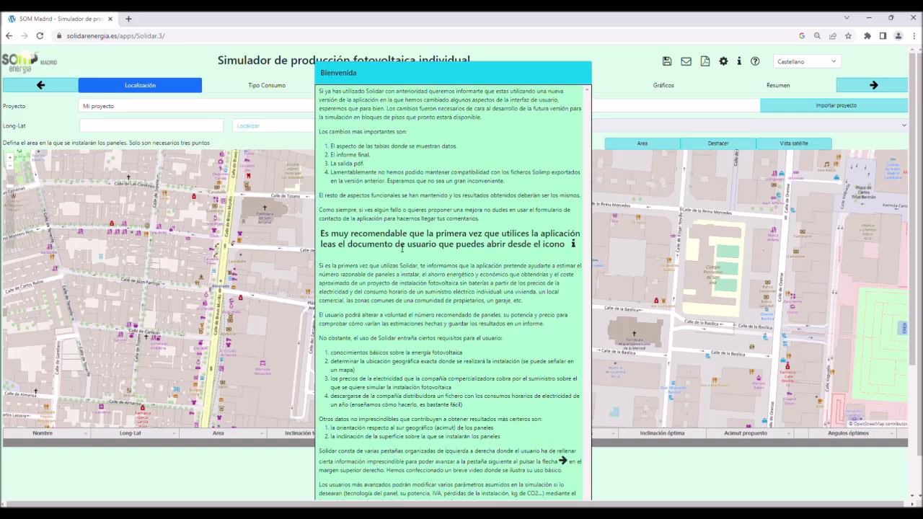
pyautogui.moveTo(322, 233); pyautogui.dragTo(571, 247)
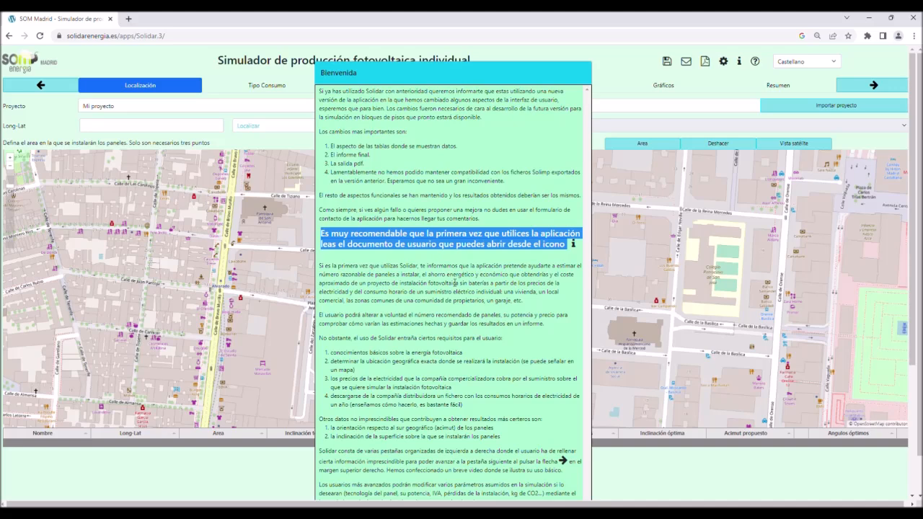
pyautogui.click(699, 71)
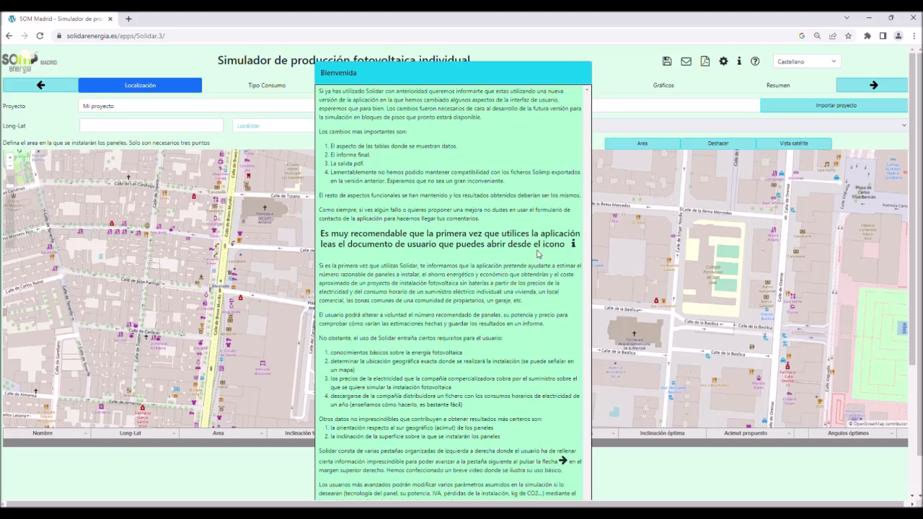
pyautogui.scroll(-5, 725, 267)
pyautogui.scroll(-1, 726, 267)
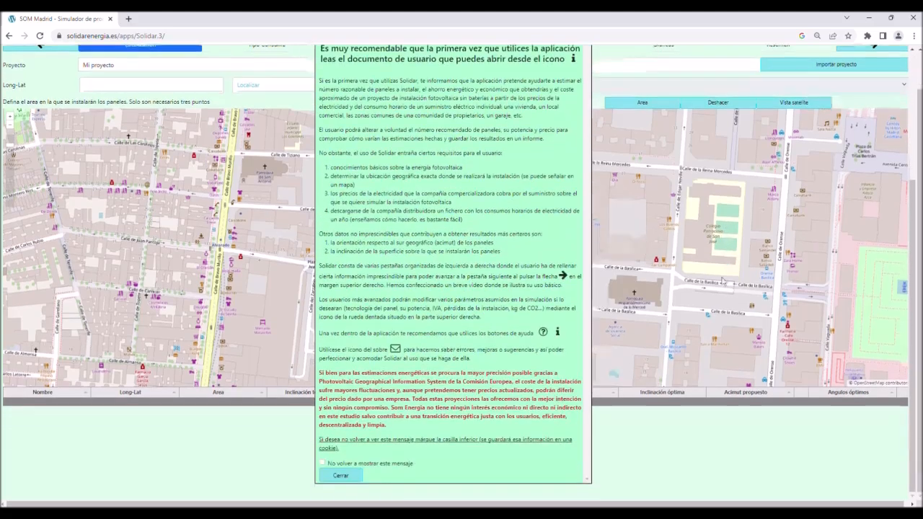
pyautogui.click(328, 474)
# Search for the location "pinar de las rozas" and choose the Pinar de Las Rozas, Camino de las Ceudas result
pyautogui.scroll(1, 803, 242)
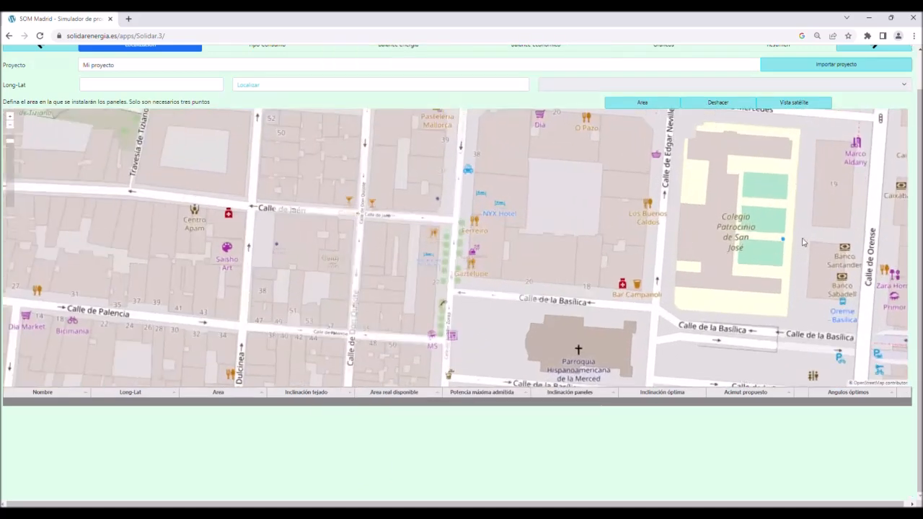
pyautogui.scroll(-1, 802, 242)
pyautogui.scroll(1, 920, 258)
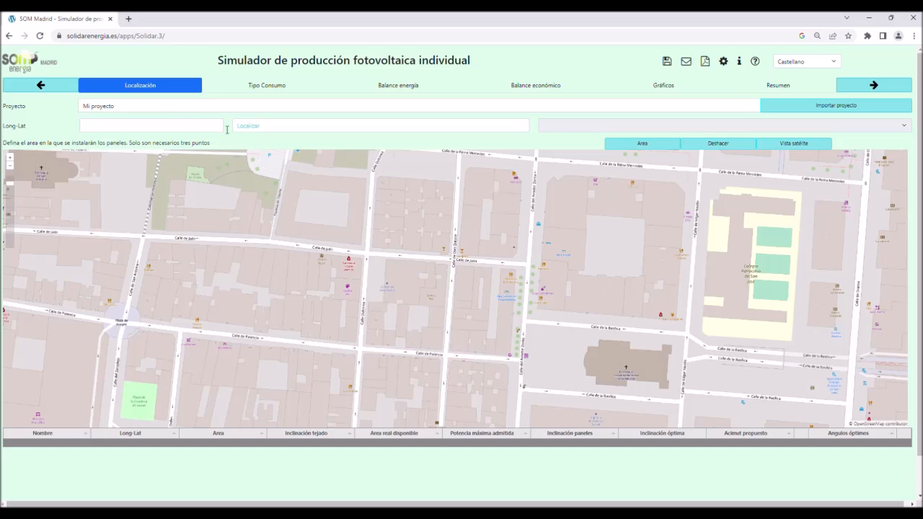
pyautogui.click(250, 129)
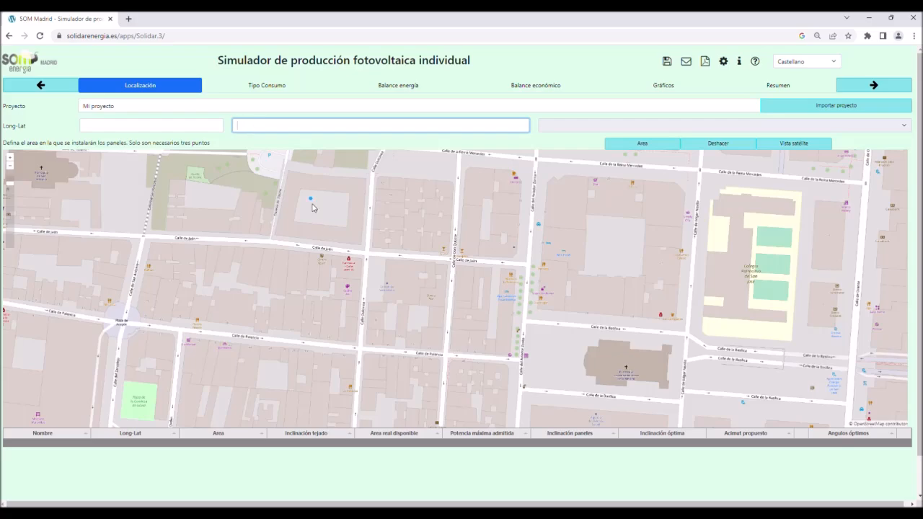
pyautogui.scroll(-1, 447, 343)
pyautogui.scroll(-3, 487, 318)
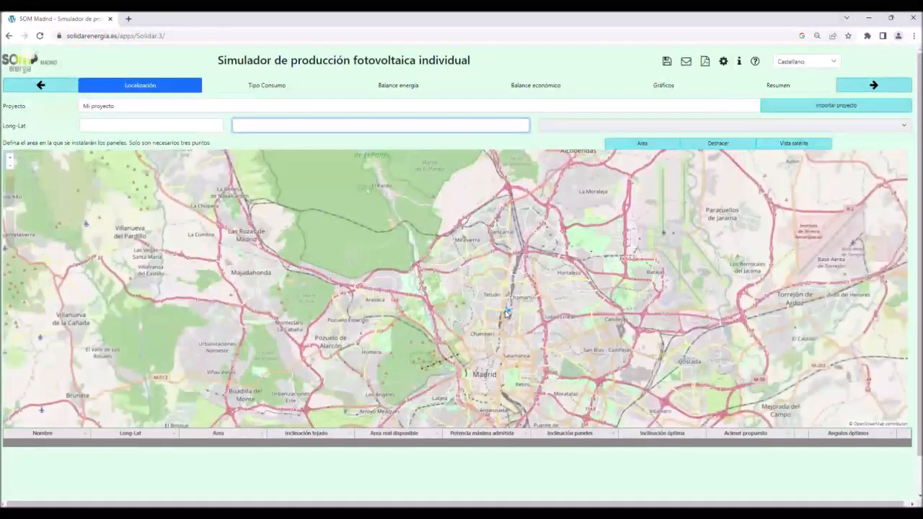
pyautogui.scroll(-1, 490, 317)
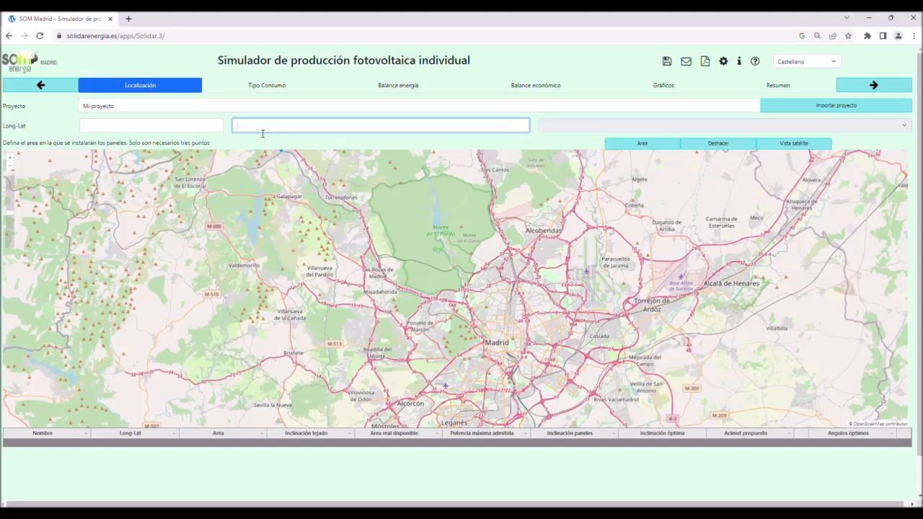
pyautogui.write('pinar de las rozas')
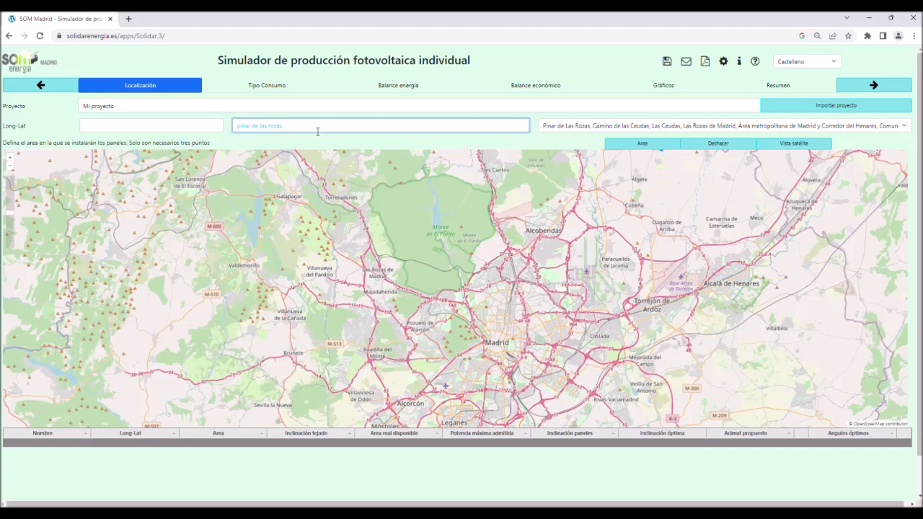
pyautogui.click(569, 126)
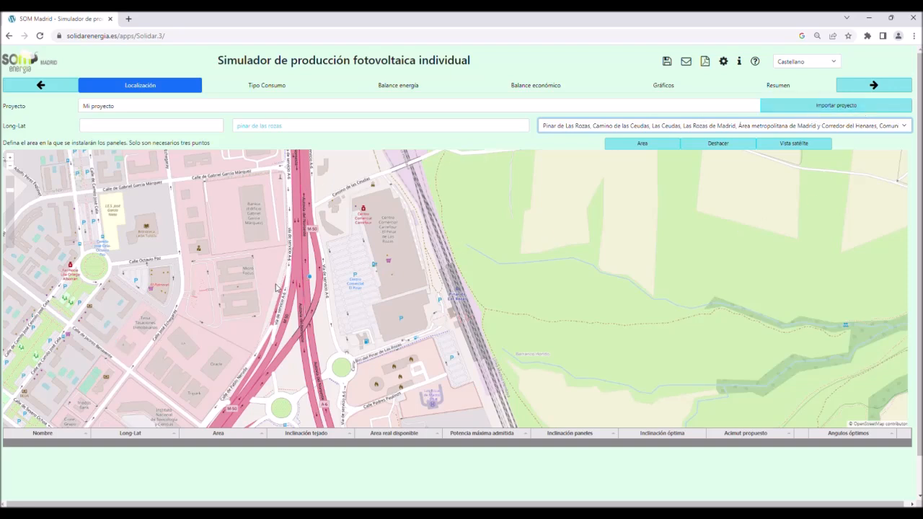
# Switch the map to satellite view and locate the orange-roofed building southwest of the Calle de Camilo José Cela roundabout
pyautogui.scroll(1, 38, 250)
pyautogui.scroll(1, 38, 250)
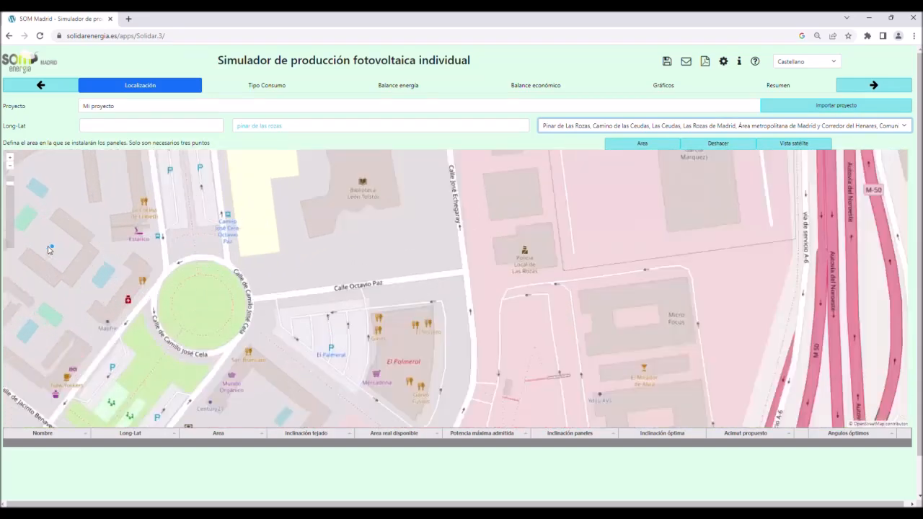
pyautogui.moveTo(105, 287); pyautogui.dragTo(202, 287)
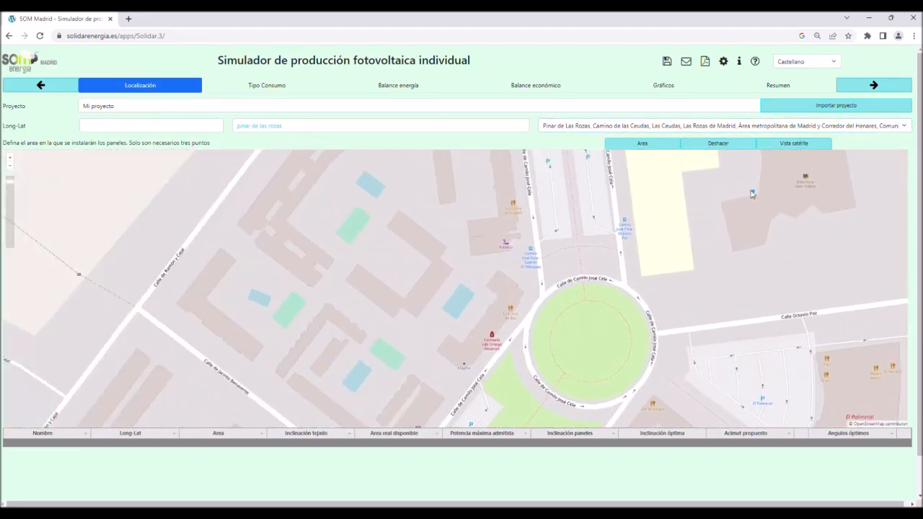
pyautogui.click(795, 144)
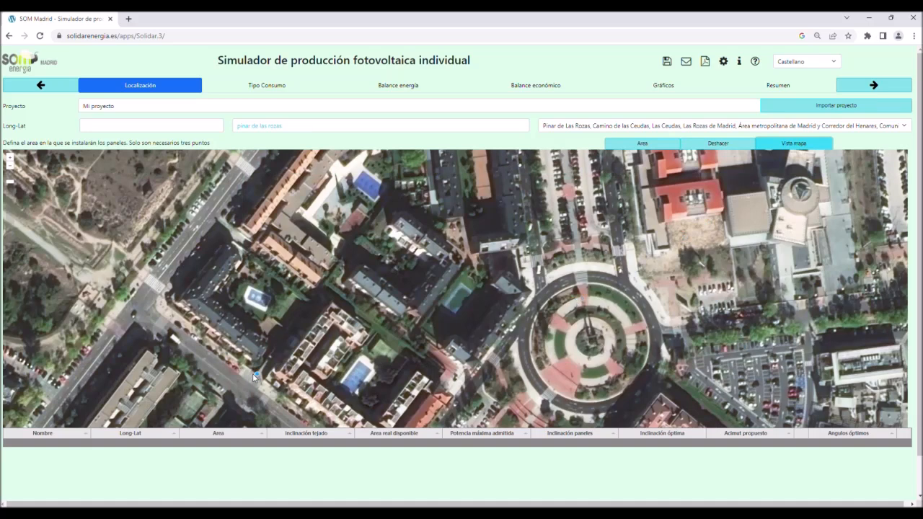
pyautogui.moveTo(253, 373); pyautogui.dragTo(235, 249)
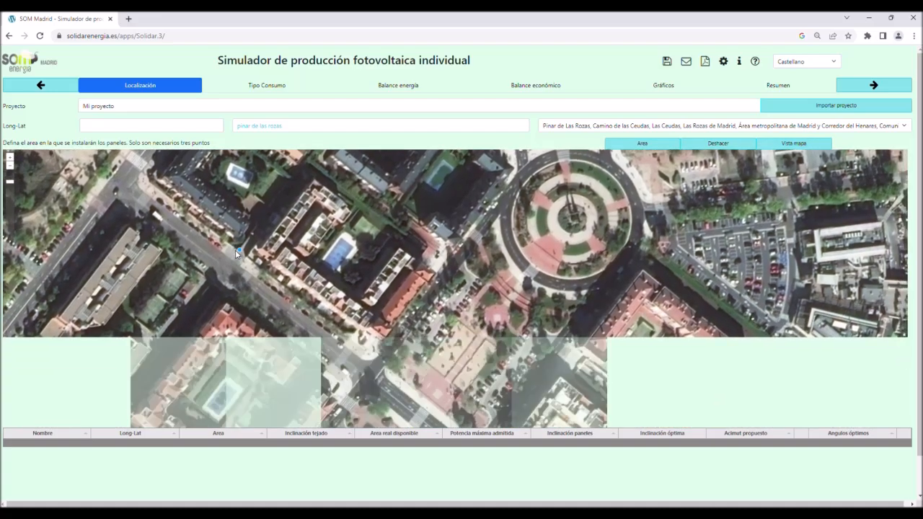
pyautogui.scroll(1, 358, 315)
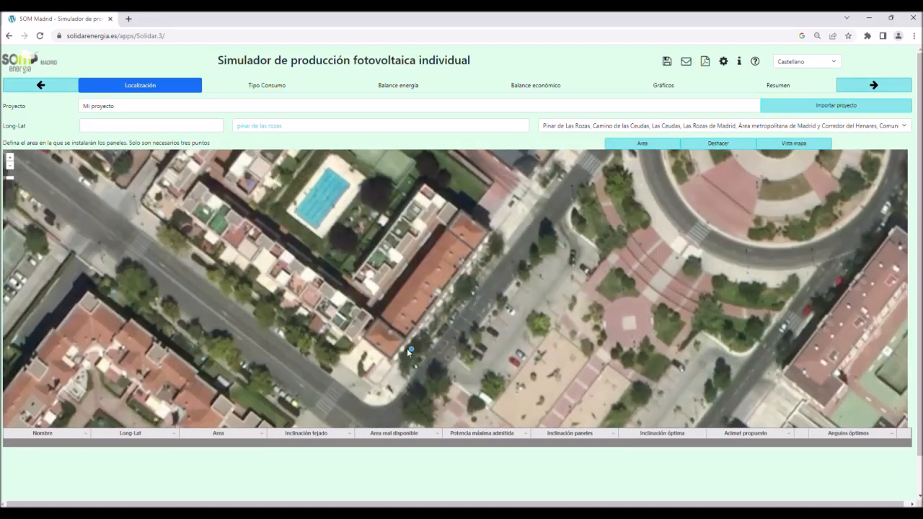
# Draw two adjacent installation areas of about 22 m² and 23 m² on the two slopes of the orange roof
pyautogui.click(450, 267)
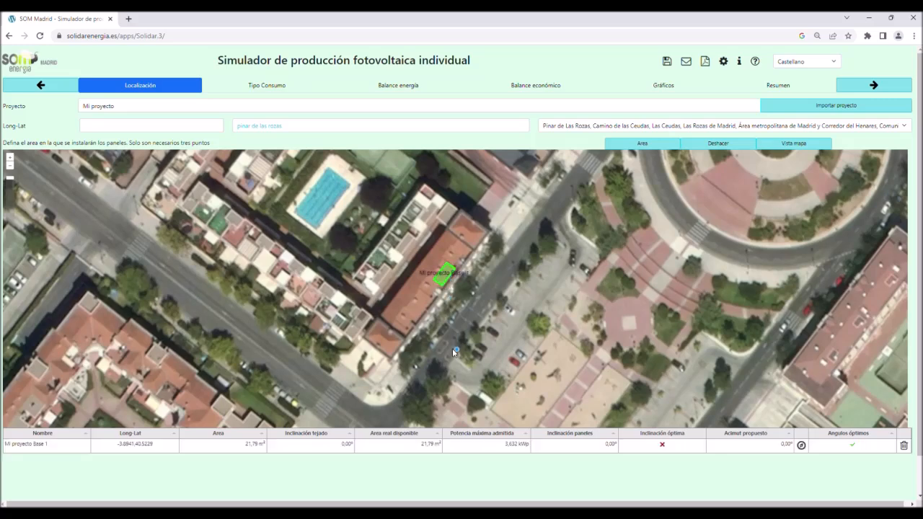
pyautogui.click(436, 259)
pyautogui.click(430, 254)
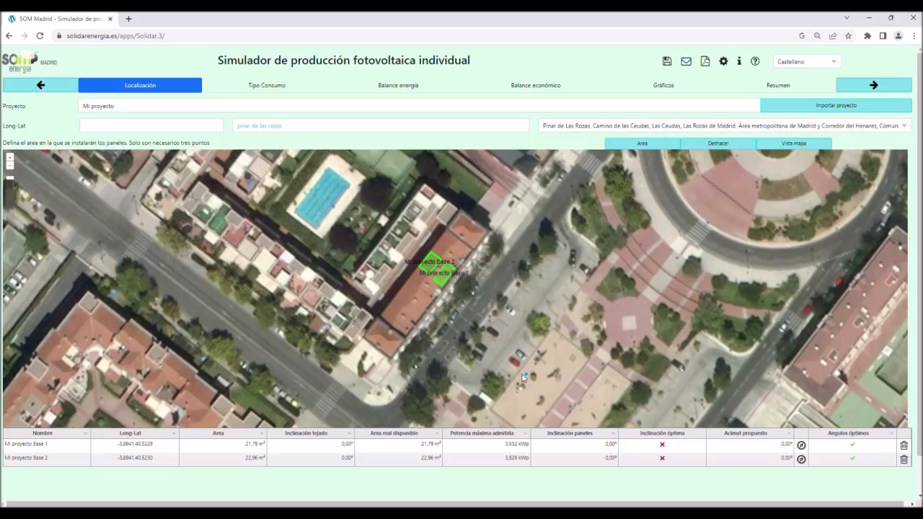
# Orient the first area's panels southeast at about -55° azimuth and the second area's northwest at about 125°
pyautogui.click(801, 446)
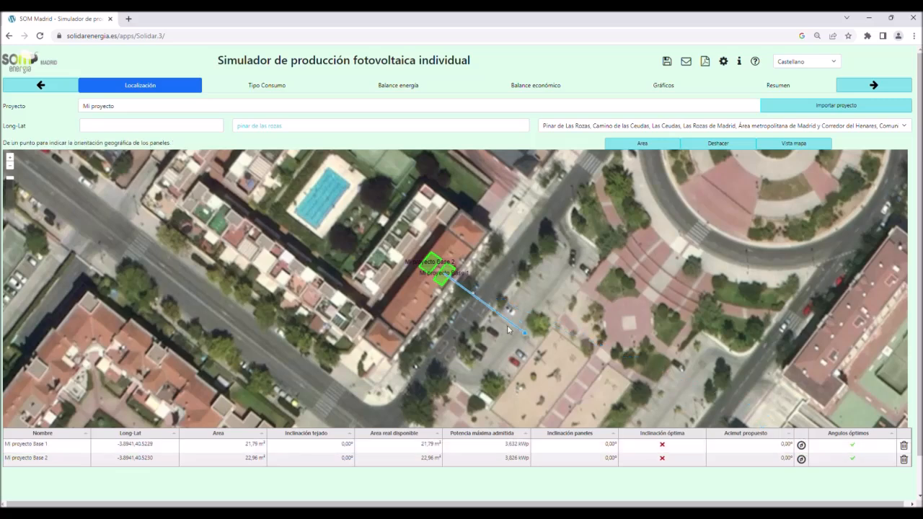
pyautogui.click(478, 296)
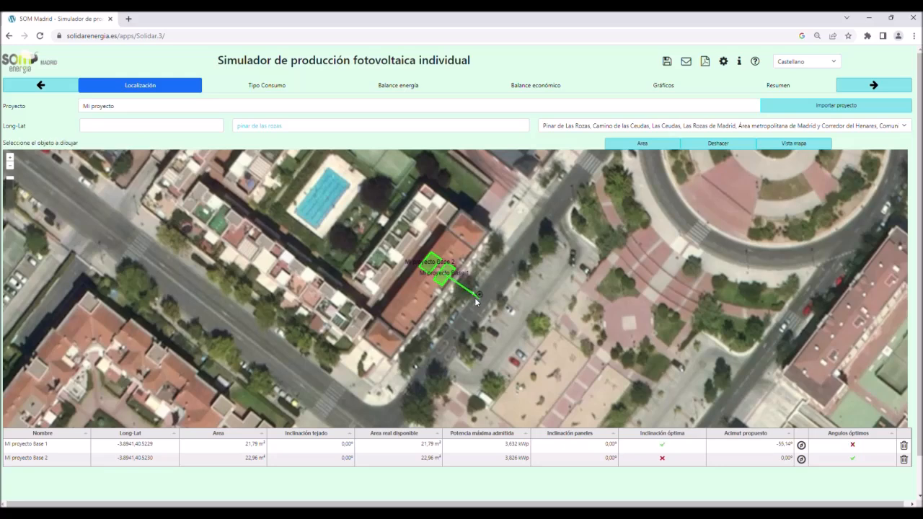
pyautogui.click(801, 459)
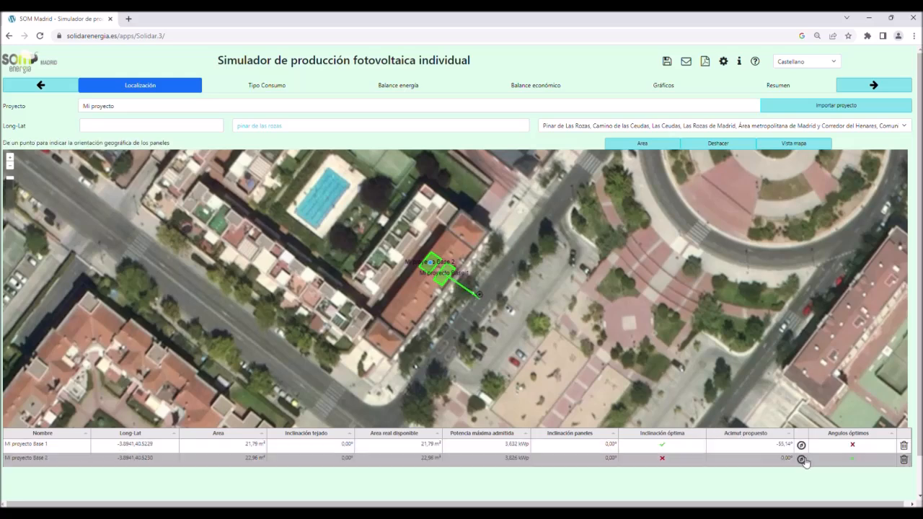
pyautogui.click(385, 232)
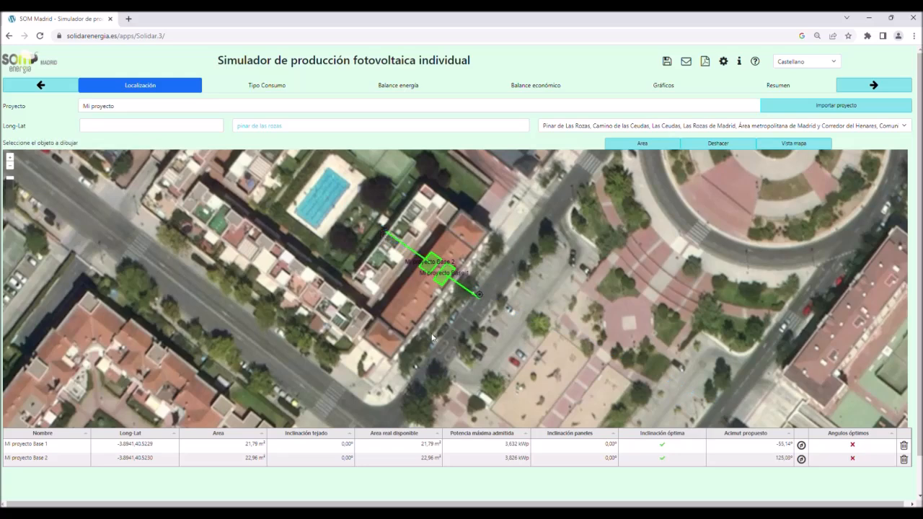
# Rename the first installation area Sureste and the second one Noroeste
pyautogui.doubleClick(59, 447)
pyautogui.hotkey('ctrl', 'a')
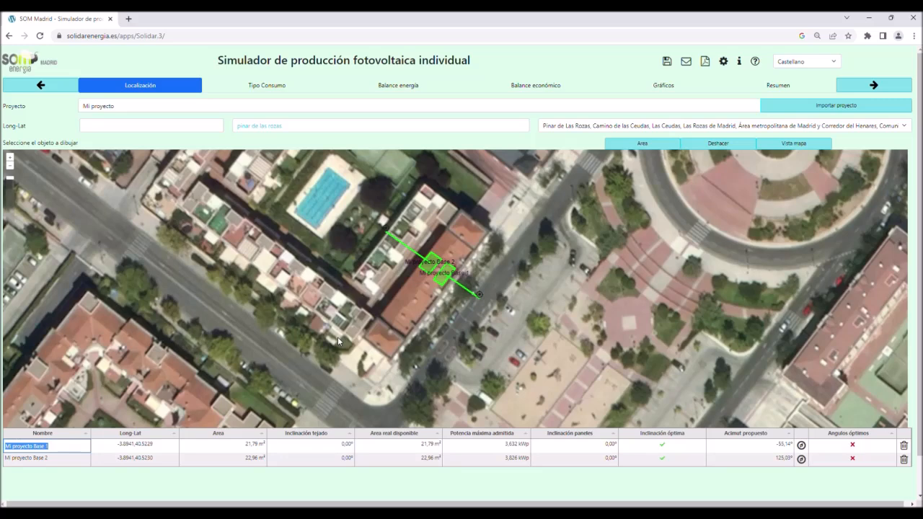
pyautogui.write('Sureste')
pyautogui.click(63, 465)
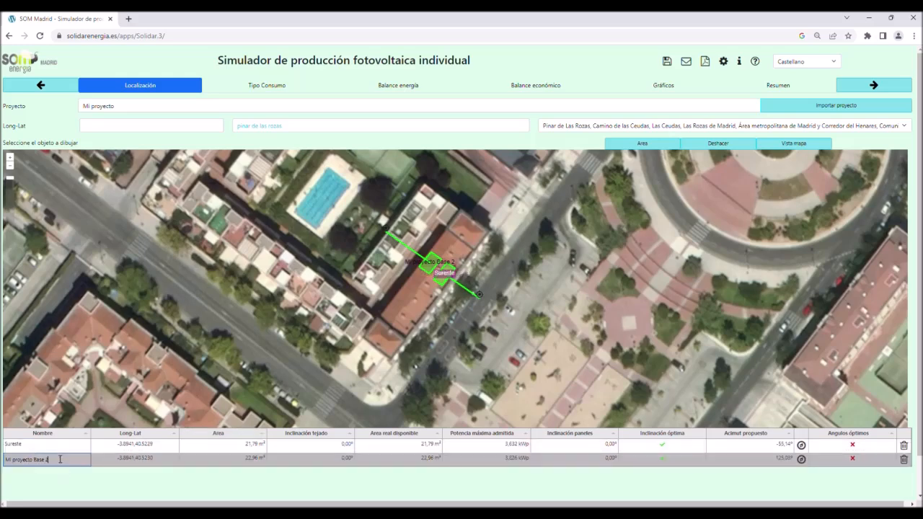
pyautogui.press('Return')
pyautogui.write('Noroeste')
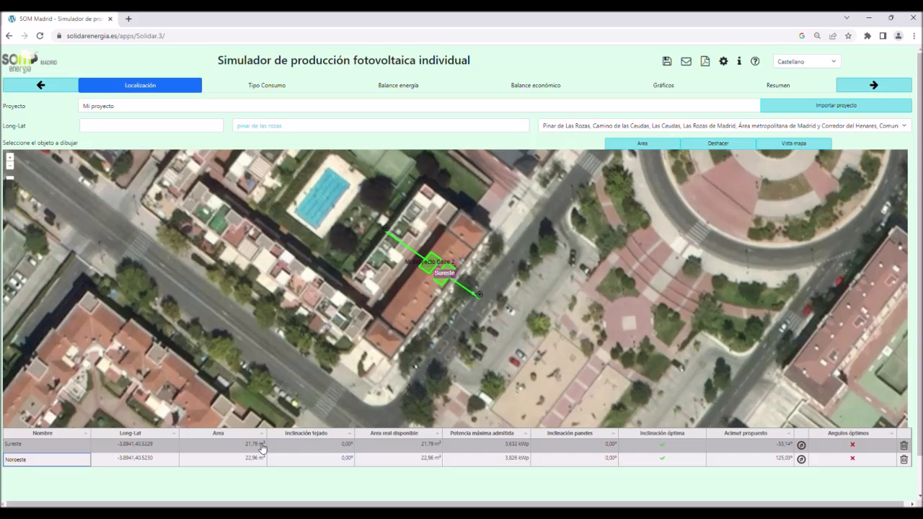
# Set the roof inclination to 25° for both the Sureste and Noroeste areas
pyautogui.click(305, 448)
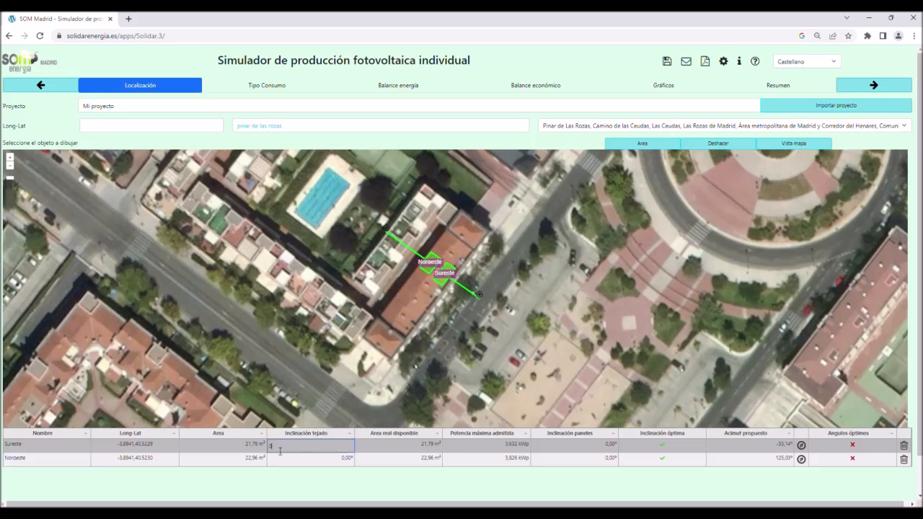
pyautogui.write('25')
pyautogui.press('Tab')
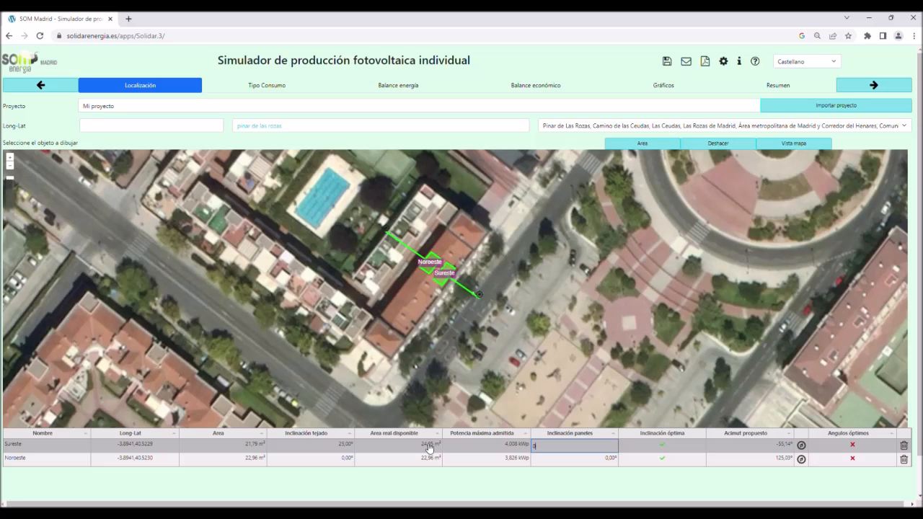
pyautogui.click(338, 459)
pyautogui.press('BackSpace')
pyautogui.write('25')
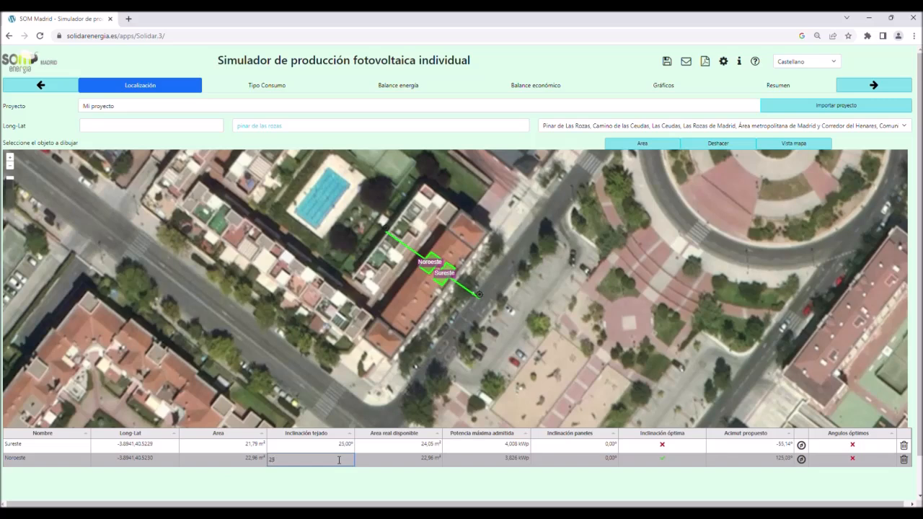
pyautogui.press('Tab')
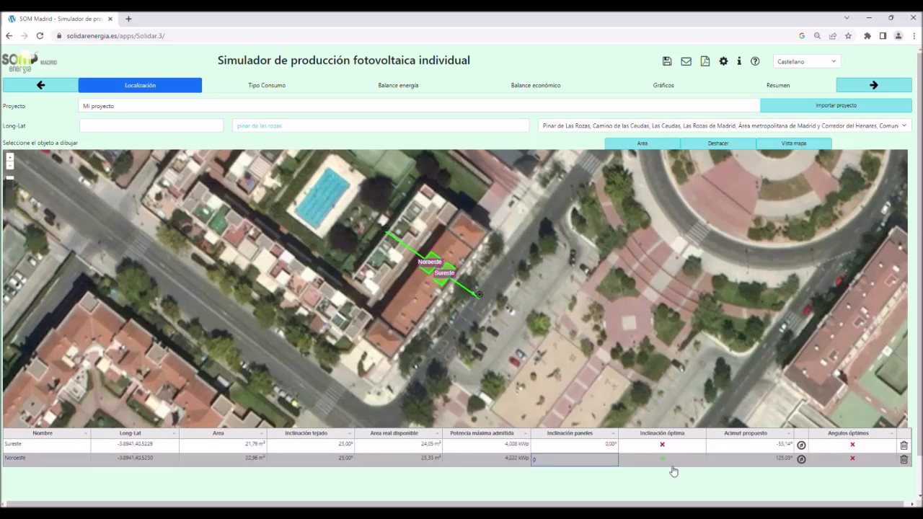
pyautogui.press('Tab')
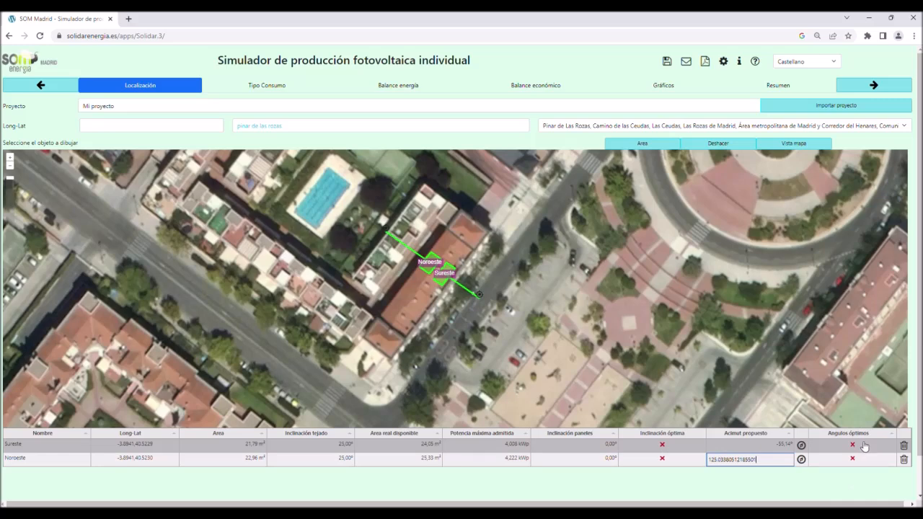
pyautogui.press('Return')
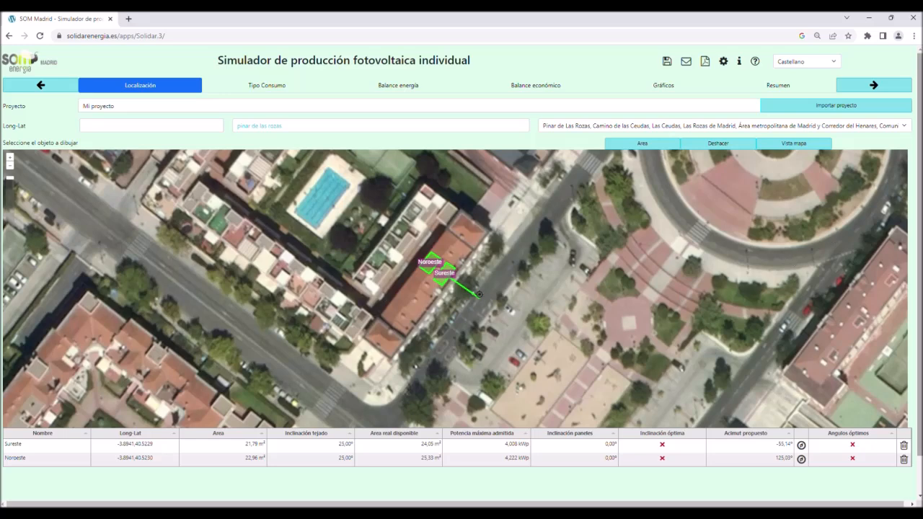
# Load "Las Matas sin placas ni ZOE.csv" as the source file of the Básico 3 consumption type and chart the consumption for 20 June
pyautogui.click(876, 88)
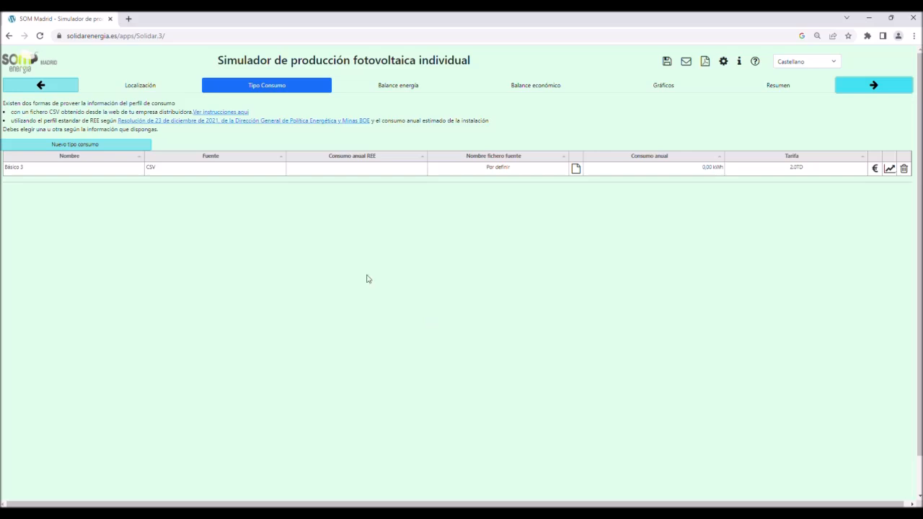
pyautogui.click(576, 169)
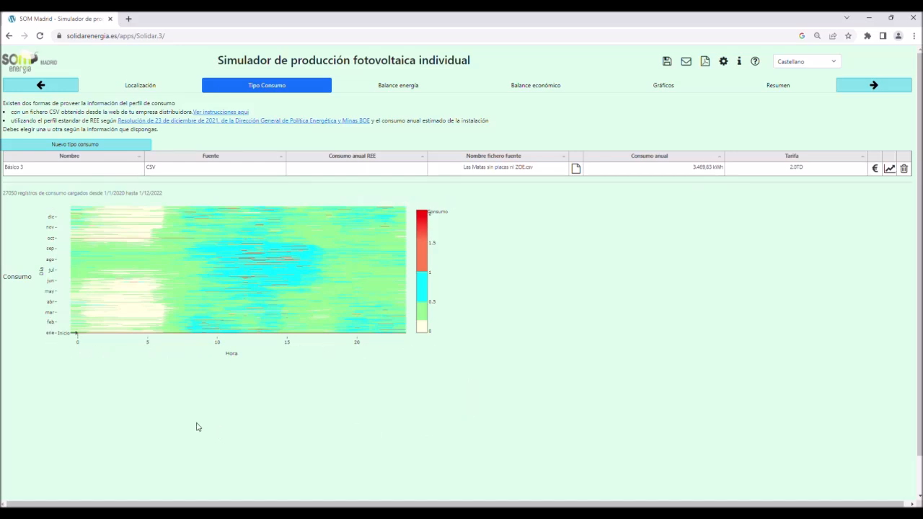
pyautogui.moveTo(180, 265)
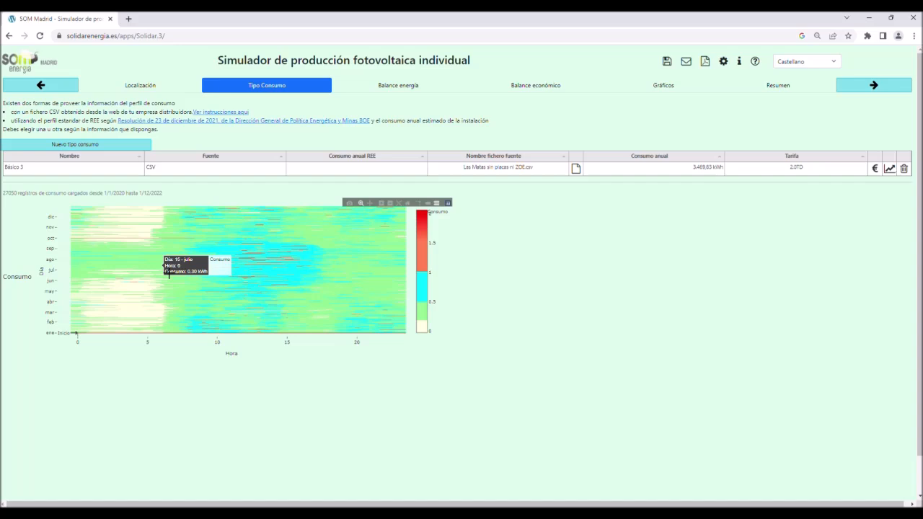
pyautogui.click(247, 282)
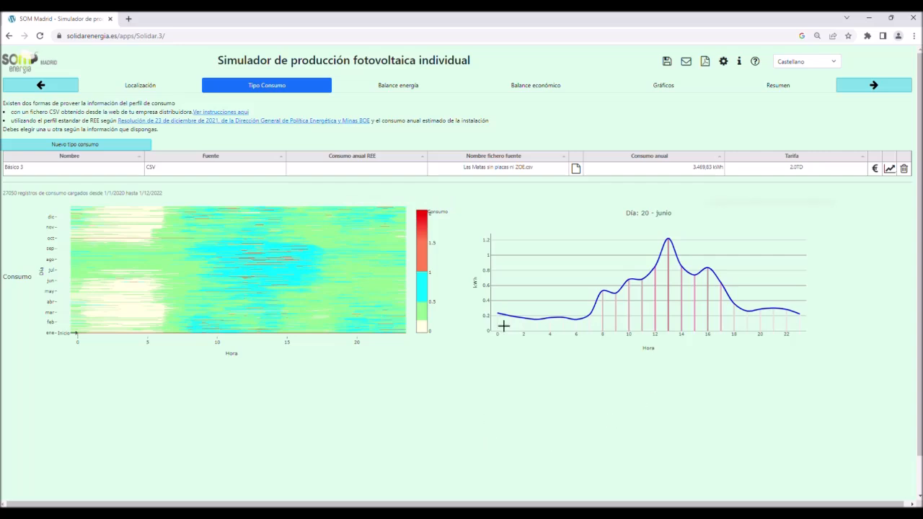
# Chart the Básico 3 consumption for 21 March and 20 October, and view the period and compensation prices of its 2.0TD tariff
pyautogui.click(208, 311)
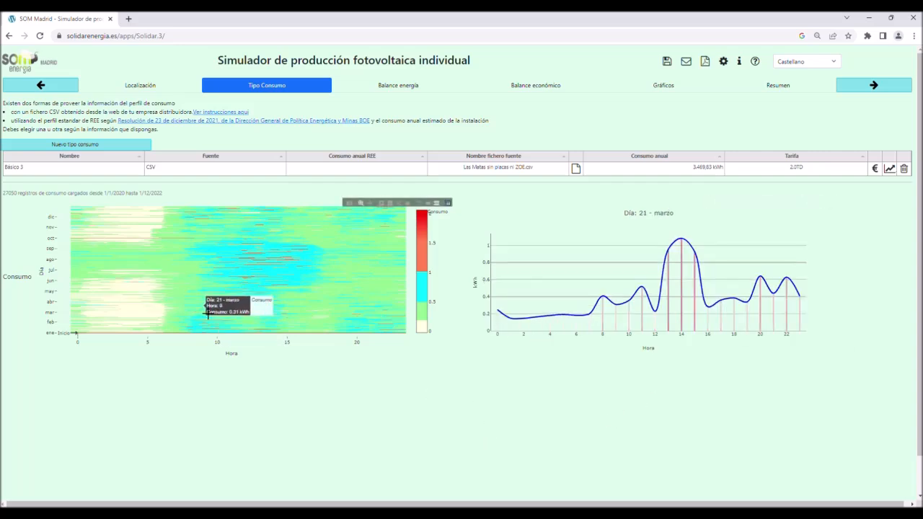
pyautogui.click(369, 238)
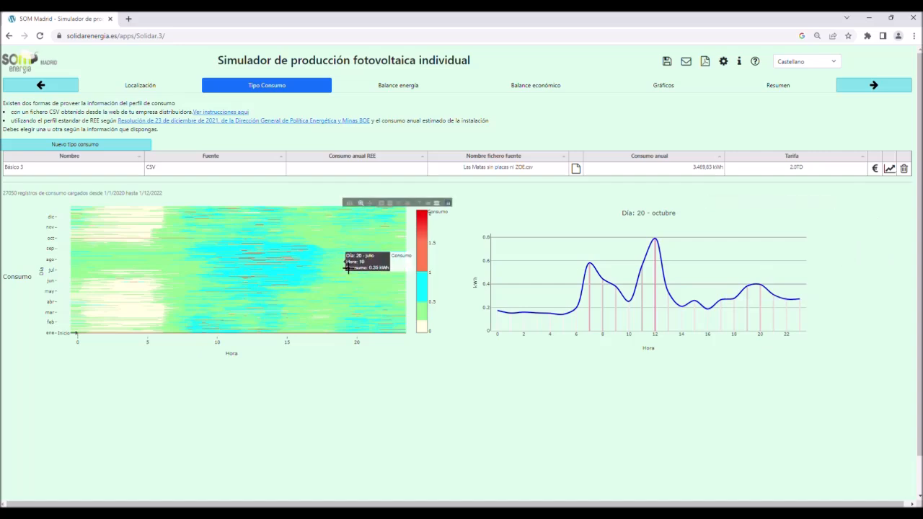
pyautogui.click(822, 171)
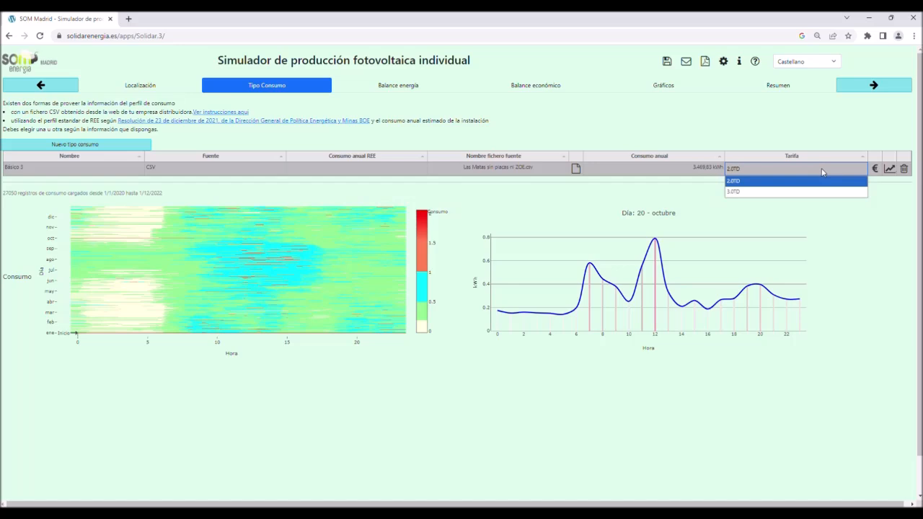
pyautogui.click(906, 210)
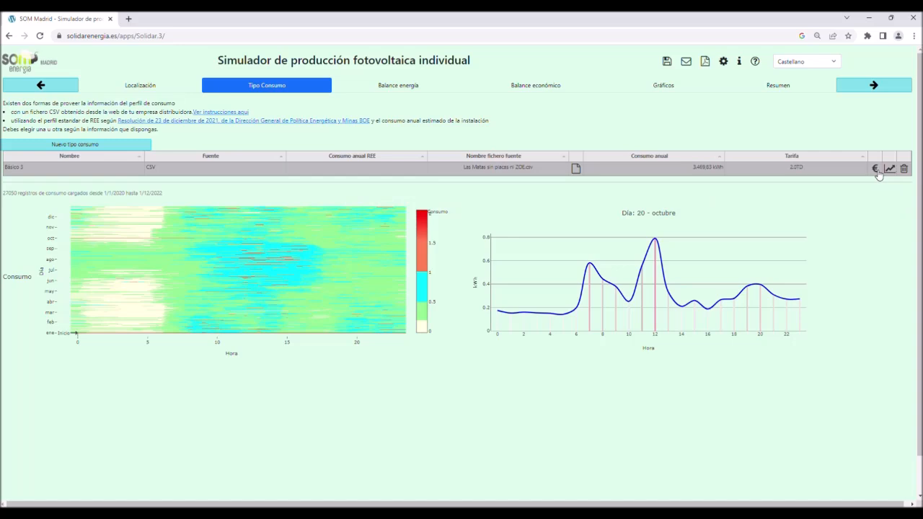
pyautogui.moveTo(877, 171)
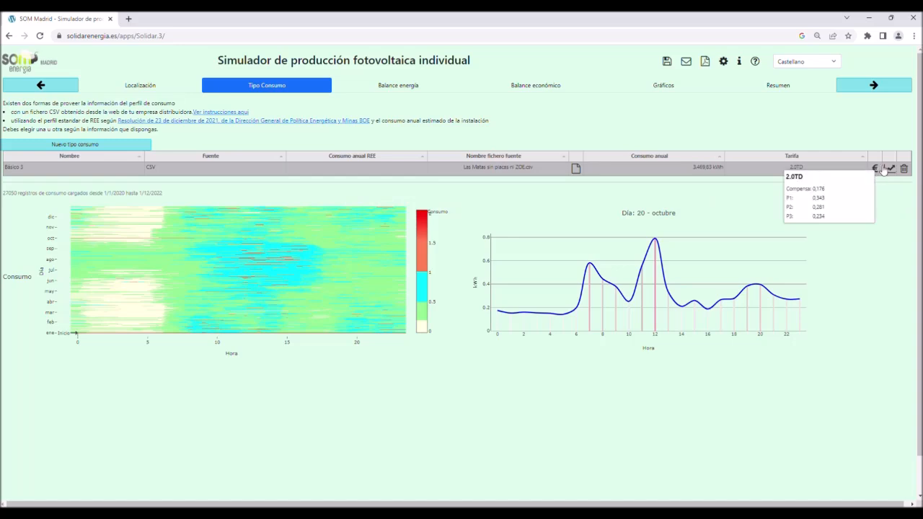
pyautogui.click(829, 200)
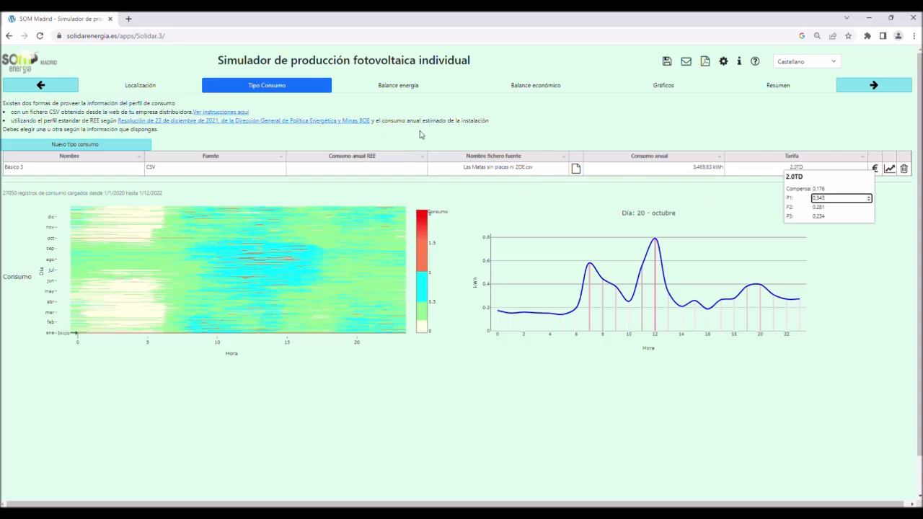
# Add a second consumption type using REE as its source, with an annual consumption of 5,000 kWh
pyautogui.click(103, 145)
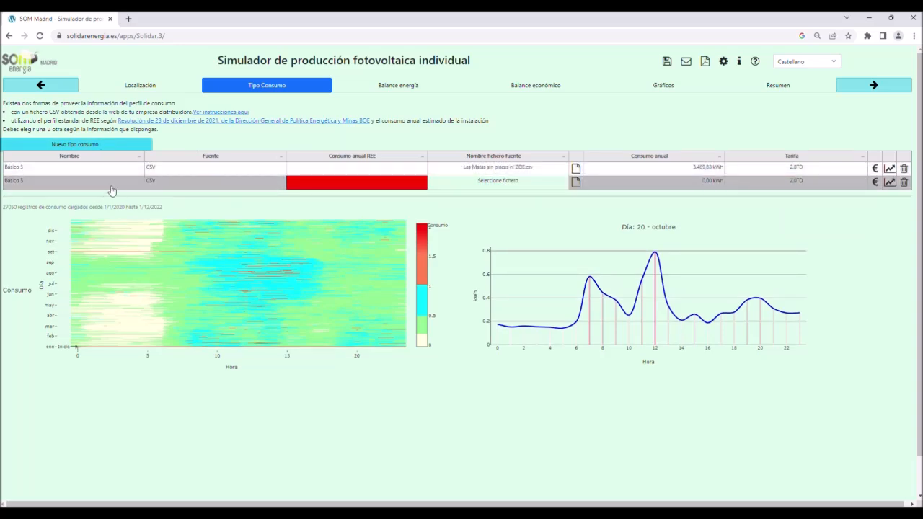
pyautogui.click(230, 183)
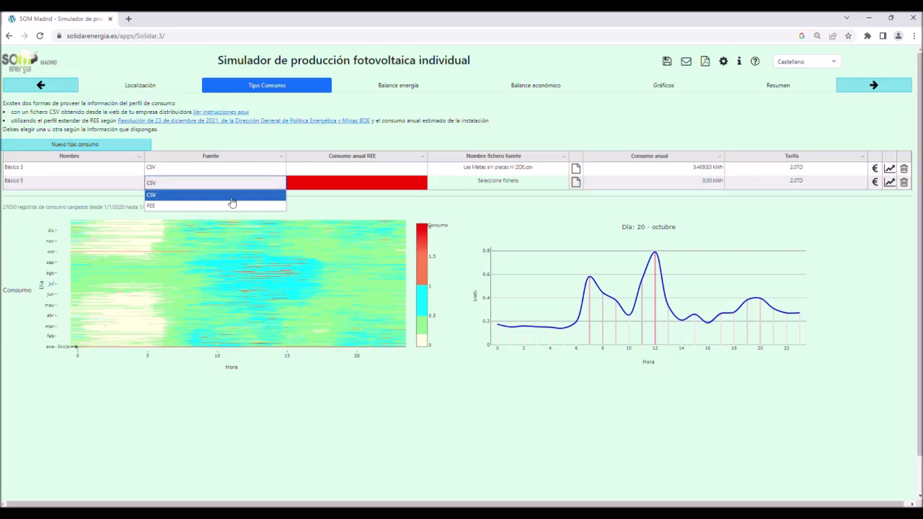
pyautogui.click(226, 206)
pyautogui.click(390, 183)
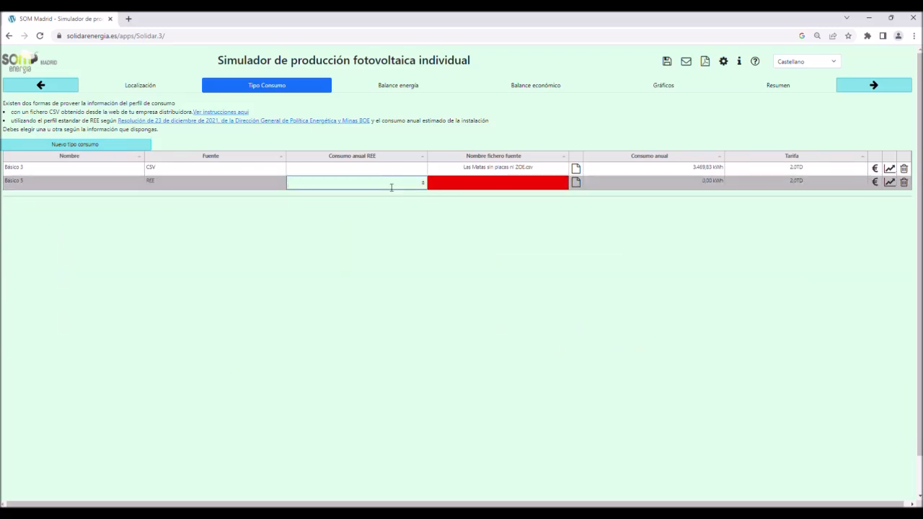
pyautogui.write('3000')
pyautogui.press('Return')
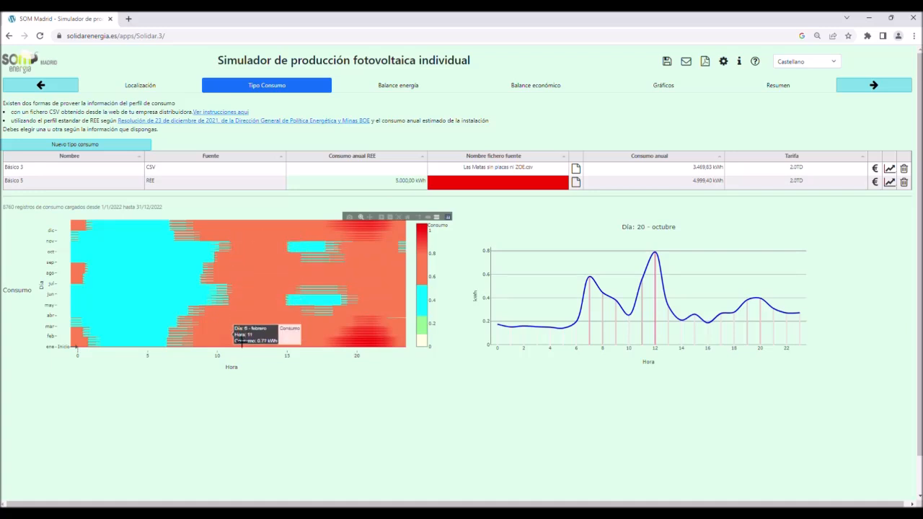
# Chart the REE consumption profile for 26 March, 1 July, 17 September and 30 October
pyautogui.click(250, 303)
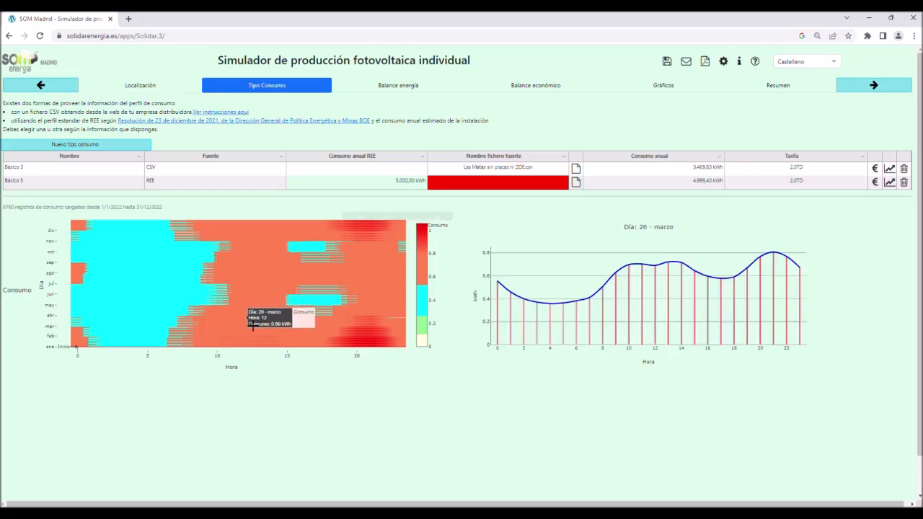
pyautogui.click(261, 291)
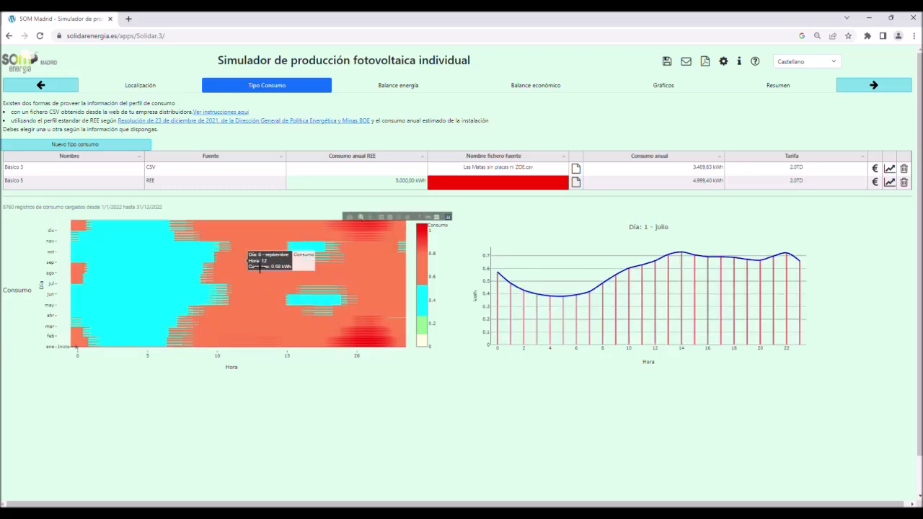
pyautogui.click(260, 256)
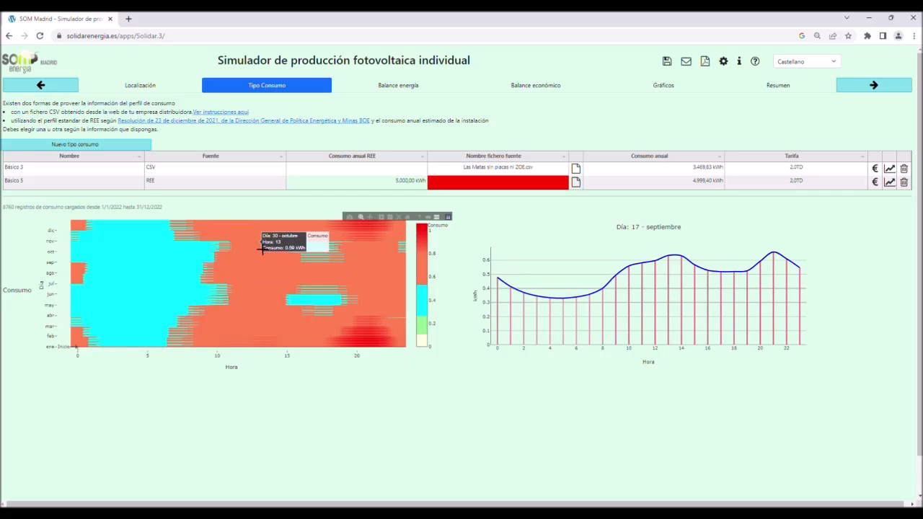
pyautogui.click(262, 242)
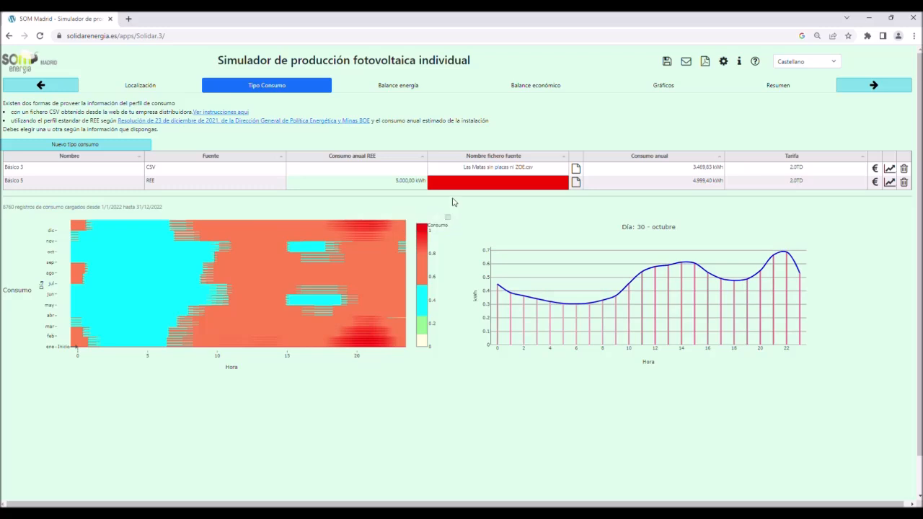
# Delete the REE-based consumption type Básico 5
pyautogui.click(367, 180)
pyautogui.click(218, 171)
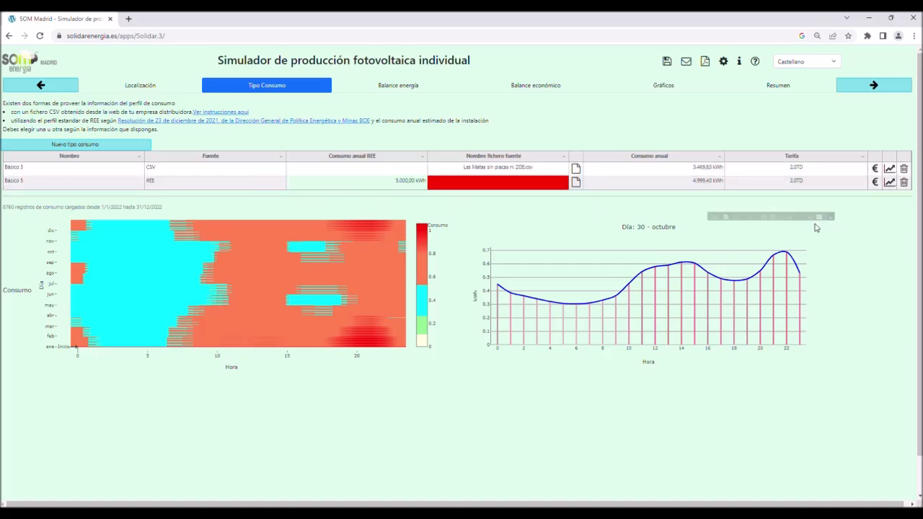
pyautogui.click(904, 182)
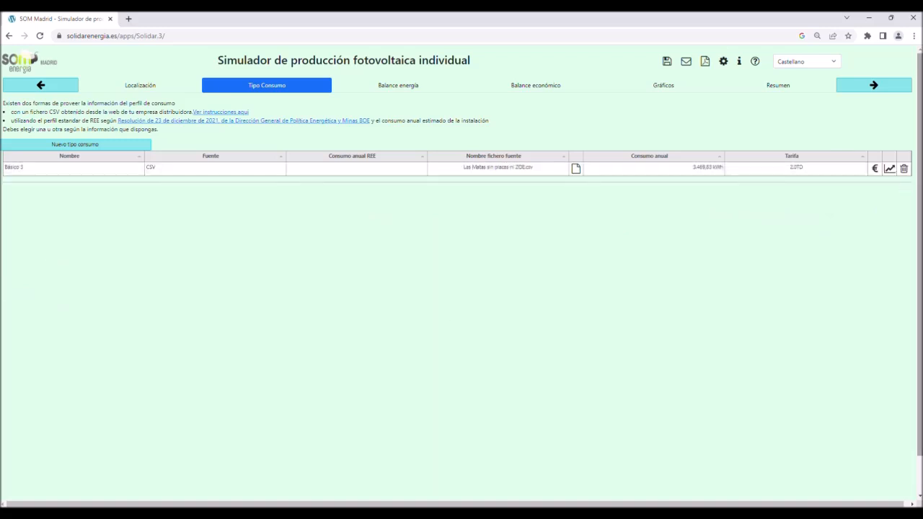
# Open the energy balance and examine the 3D production and consumption surfaces, hiding and restoring each in turn
pyautogui.click(878, 87)
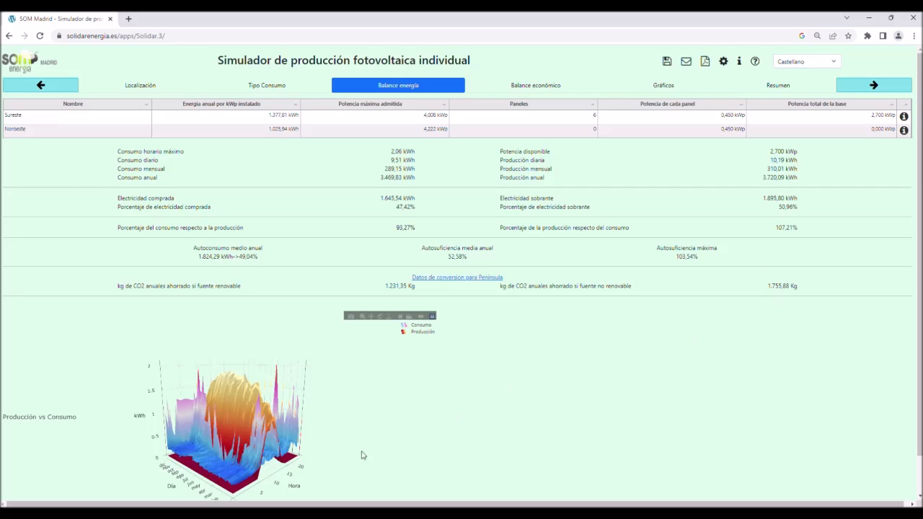
pyautogui.moveTo(254, 441)
pyautogui.mouseDown()
pyautogui.moveTo(245, 449)
pyautogui.moveTo(252, 450)
pyautogui.moveTo(213, 422)
pyautogui.moveTo(261, 437)
pyautogui.moveTo(253, 443)
pyautogui.mouseUp()
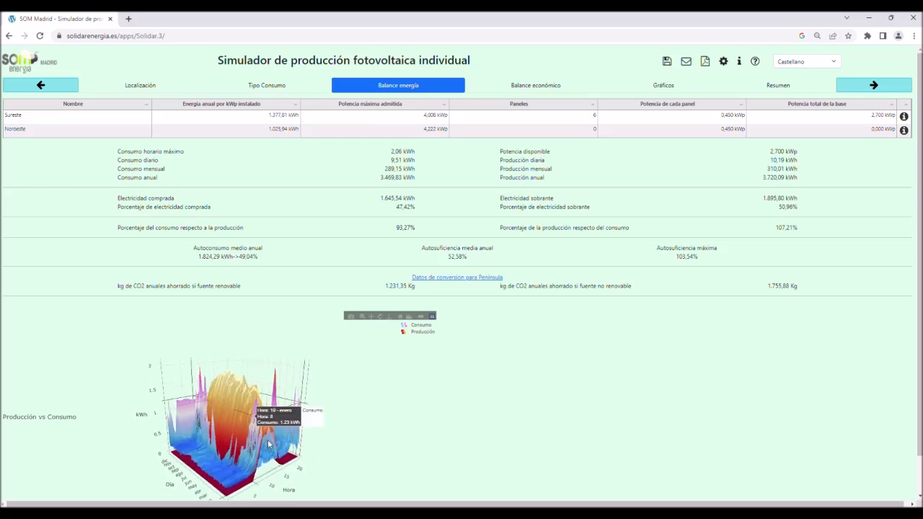
pyautogui.click(408, 337)
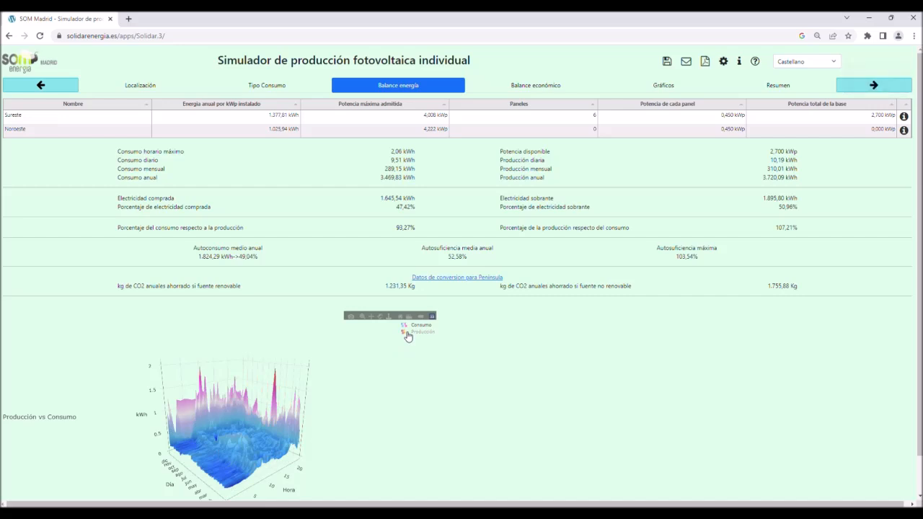
pyautogui.click(409, 332)
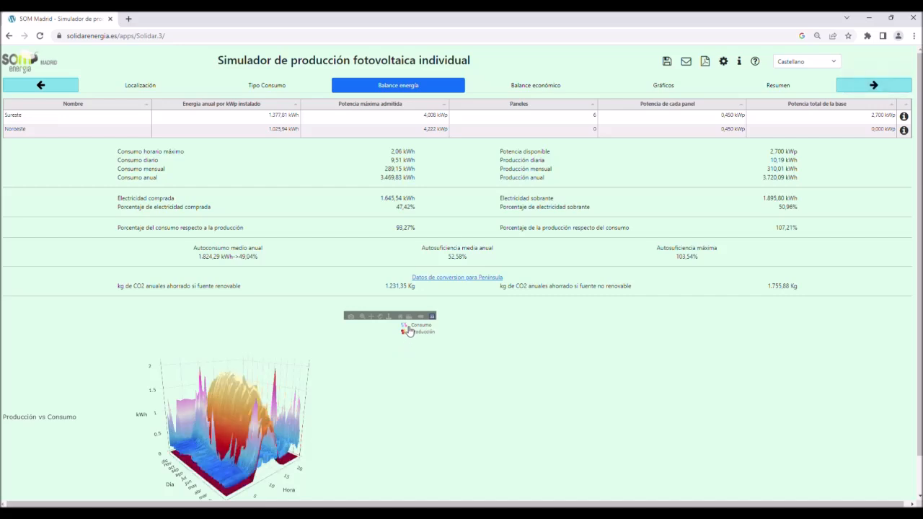
pyautogui.click(408, 327)
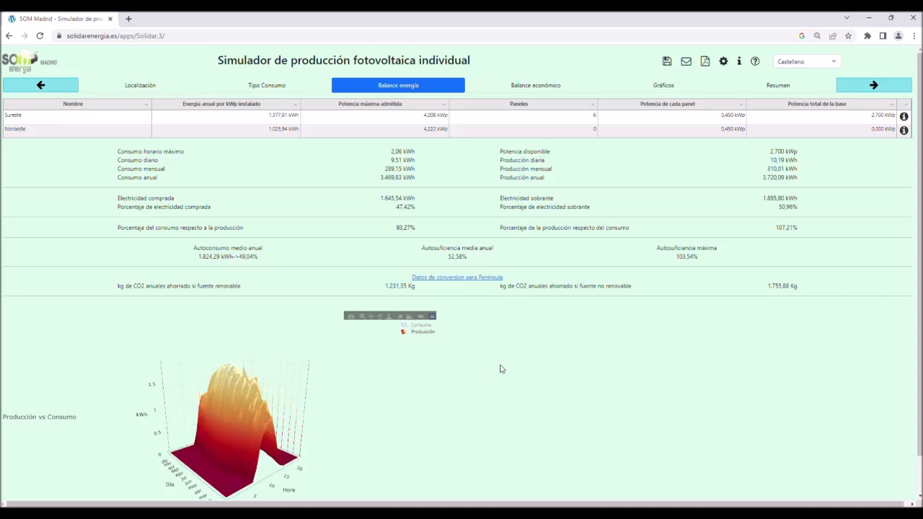
pyautogui.click(408, 328)
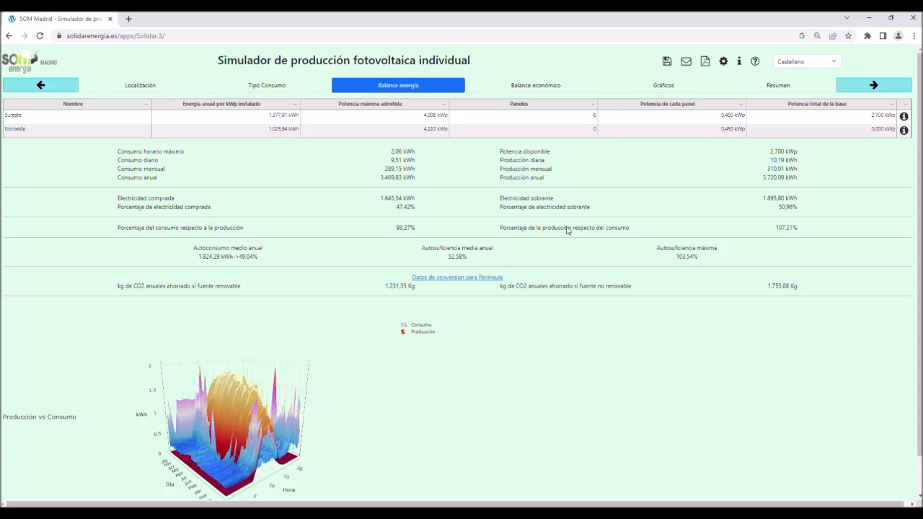
# Review the full properties of the Sureste area, from its solar base data to its production, and close them
pyautogui.click(905, 119)
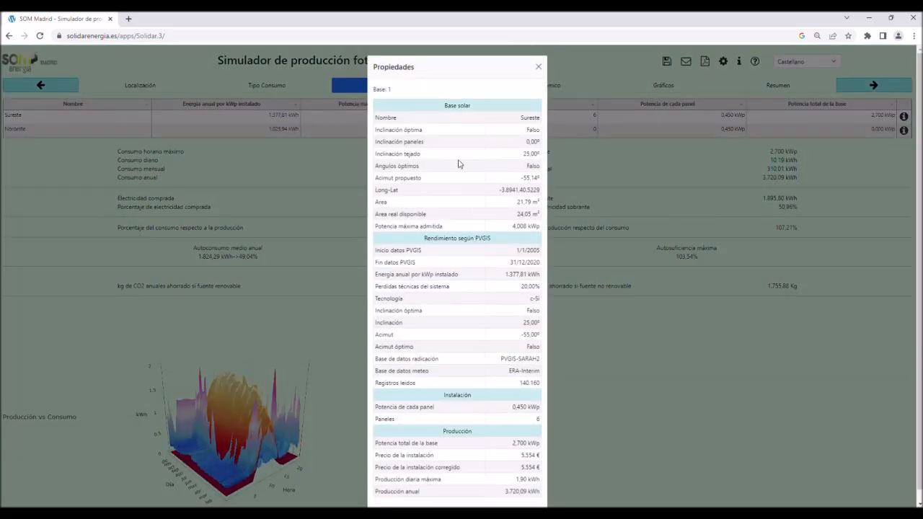
pyautogui.scroll(-1, 457, 165)
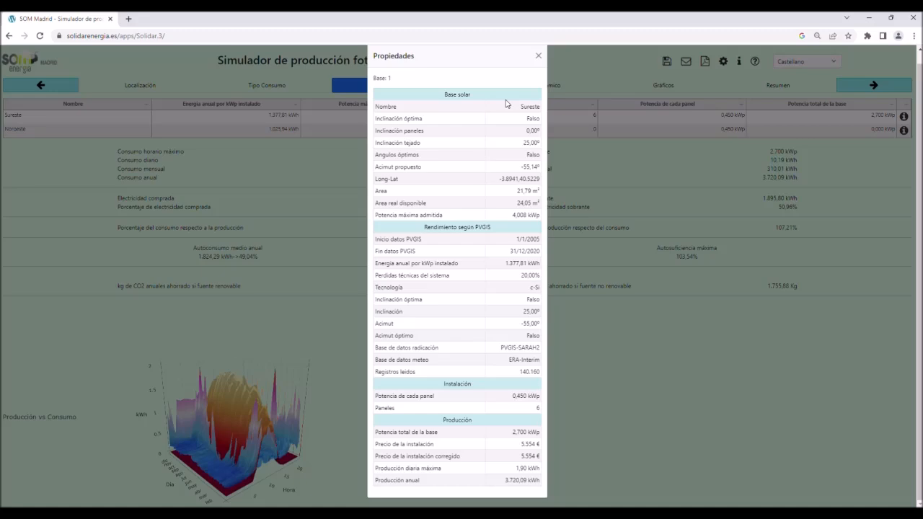
pyautogui.click(538, 56)
# Open the economic balance and examine the monthly chart of spending with and without panels, including the uncompensated energy
pyautogui.click(534, 85)
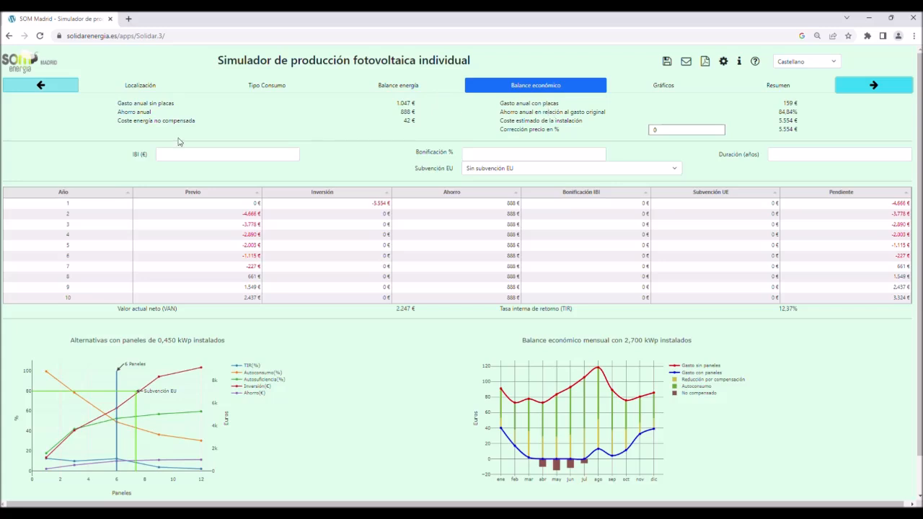
pyautogui.click(41, 88)
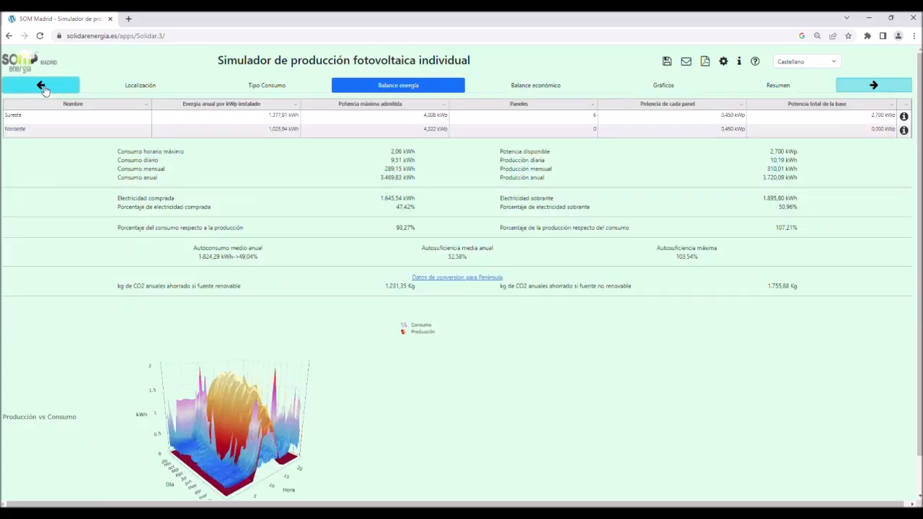
pyautogui.click(882, 88)
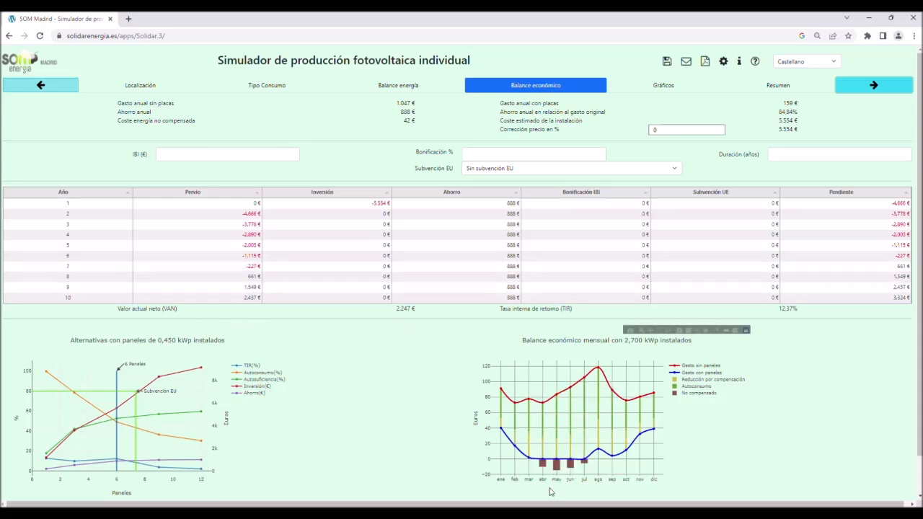
pyautogui.moveTo(555, 480)
pyautogui.moveTo(501, 411)
pyautogui.moveTo(518, 439)
pyautogui.moveTo(537, 413)
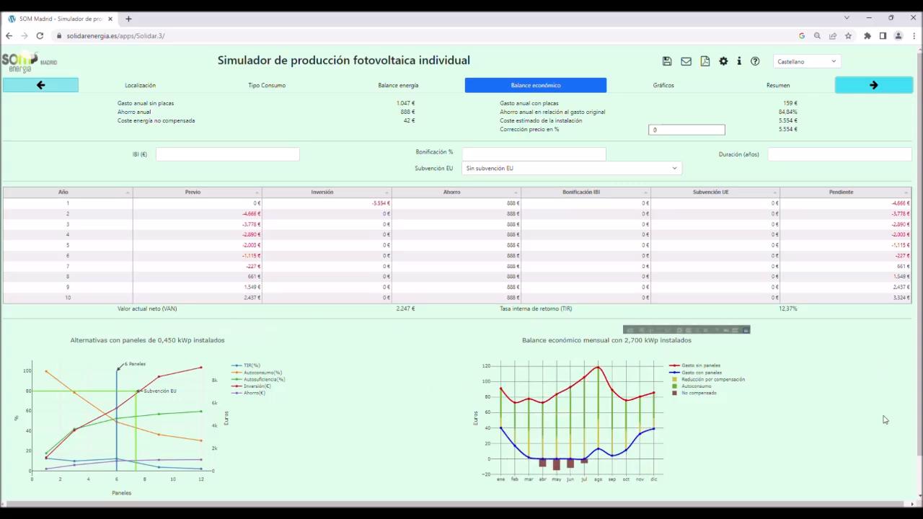
# Enter an IBI of 800 €, a 50% rebate lasting 3 years, and the Instalación individual EU subsidy
pyautogui.click(246, 160)
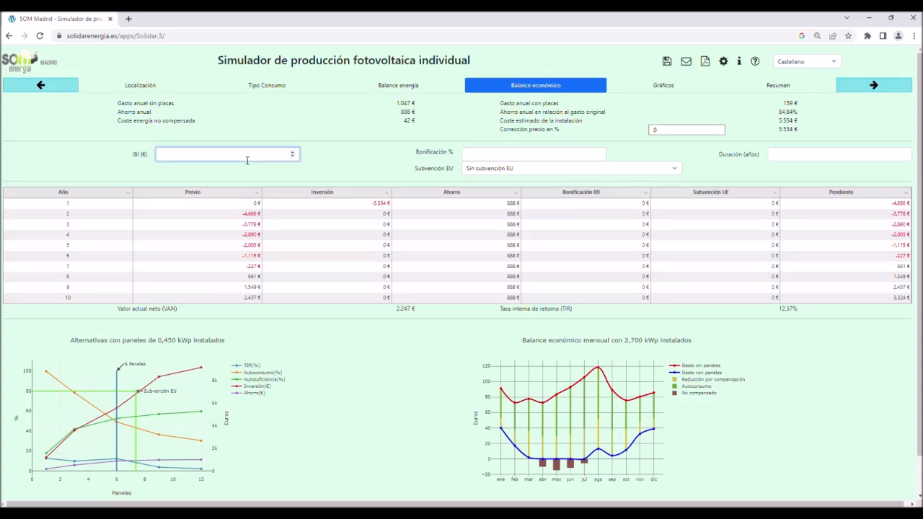
pyautogui.write('800')
pyautogui.press('Tab')
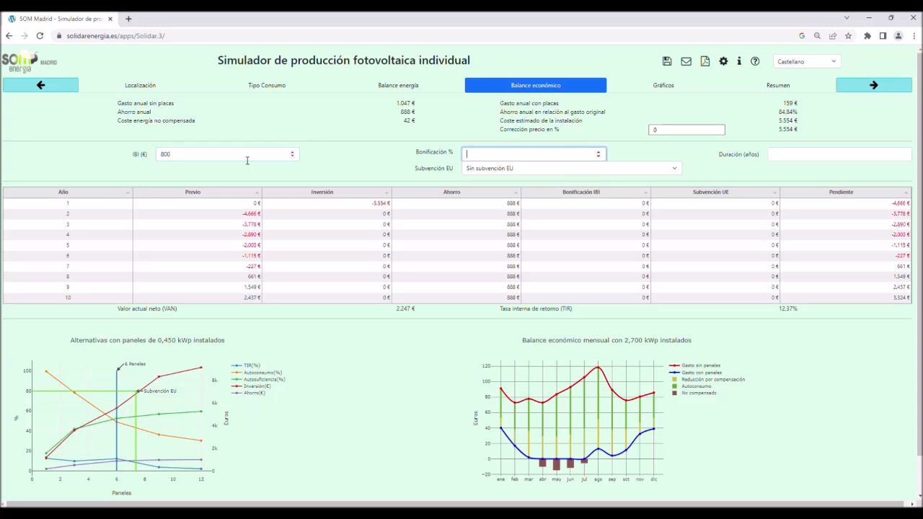
pyautogui.write('50')
pyautogui.press('Tab')
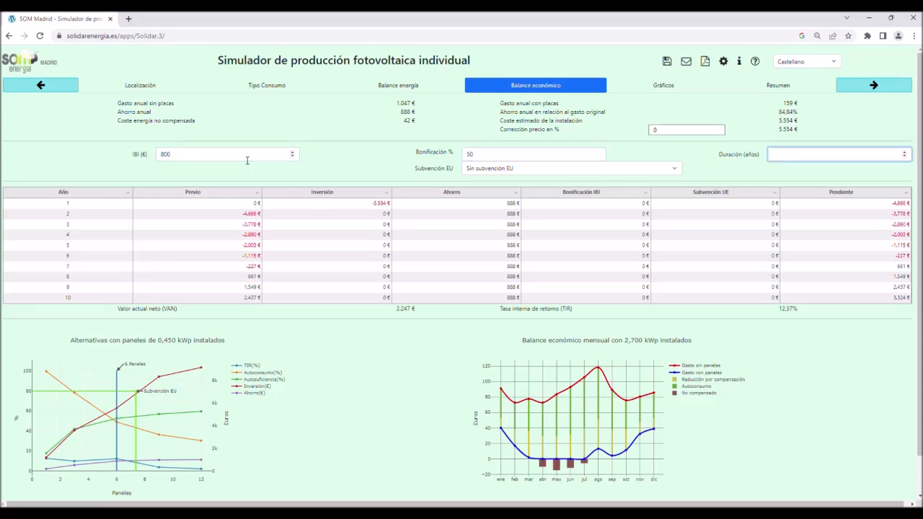
pyautogui.press('Tab')
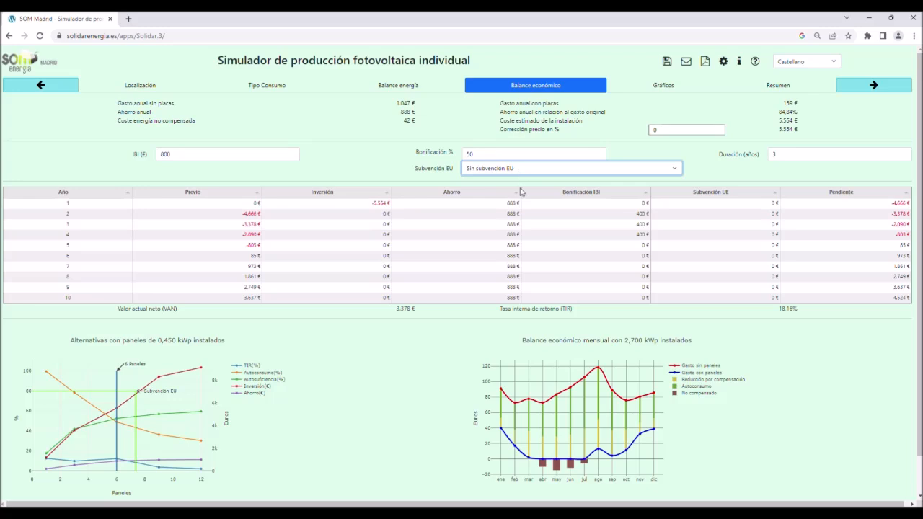
pyautogui.press('Down')
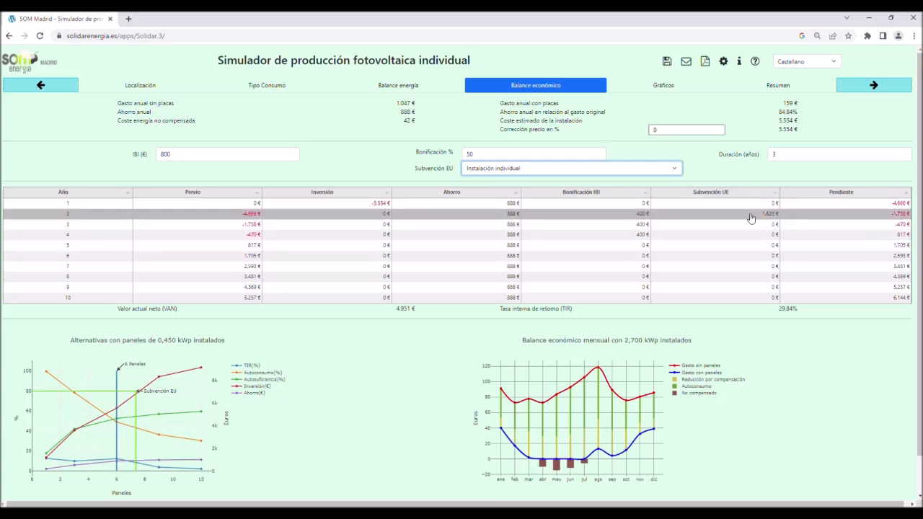
# Apply a 10% price correction to the estimated cost of the installation
pyautogui.doubleClick(785, 122)
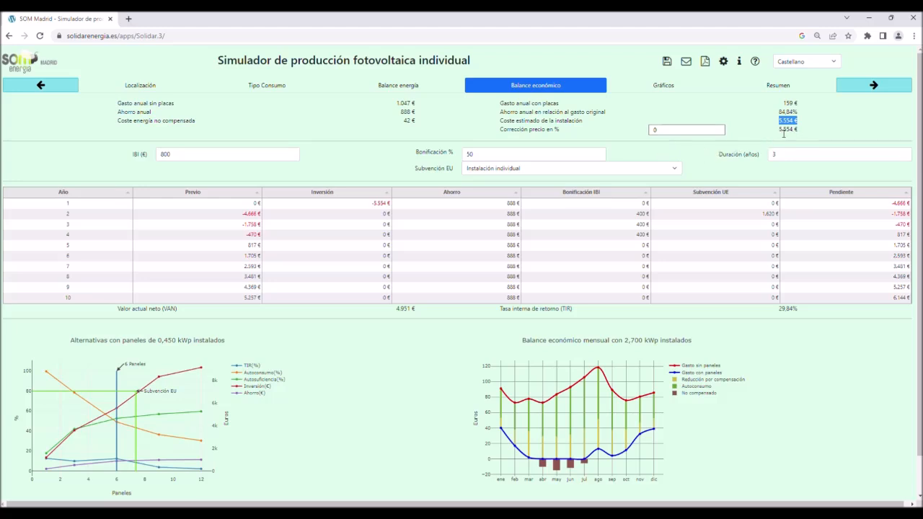
pyautogui.click(657, 130)
pyautogui.write('1')
pyautogui.press('Return')
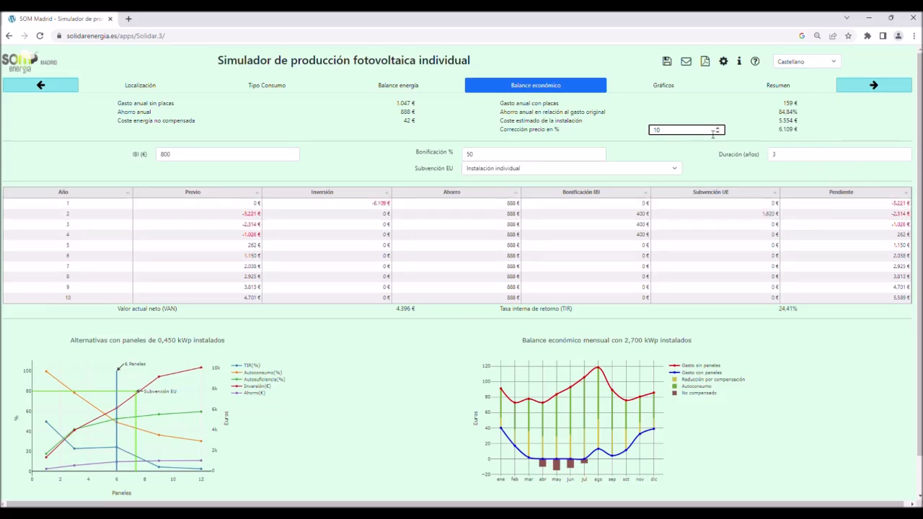
# Compare the panel alternatives in the economic balance chart, switching the installation to 9 panels and finally to 7
pyautogui.scroll(-1, 406, 313)
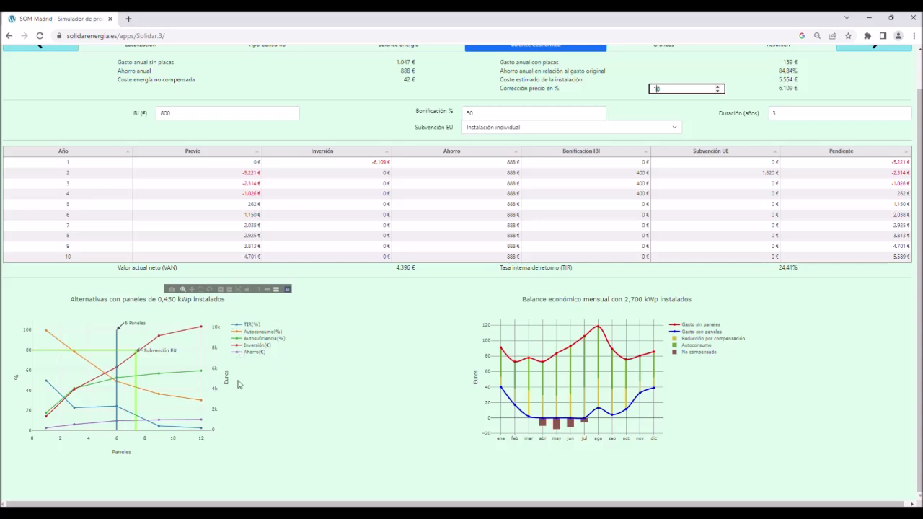
pyautogui.moveTo(125, 375)
pyautogui.moveTo(51, 437)
pyautogui.moveTo(165, 437)
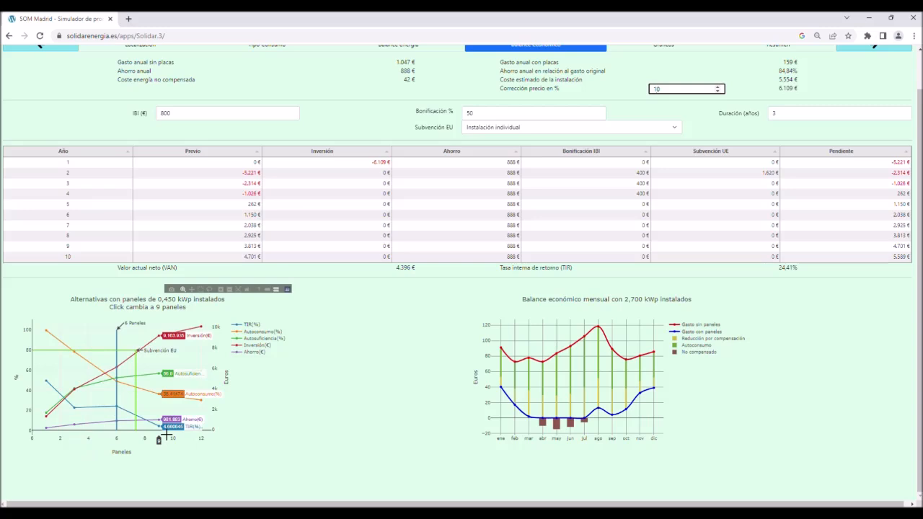
pyautogui.moveTo(205, 439)
pyautogui.click(167, 375)
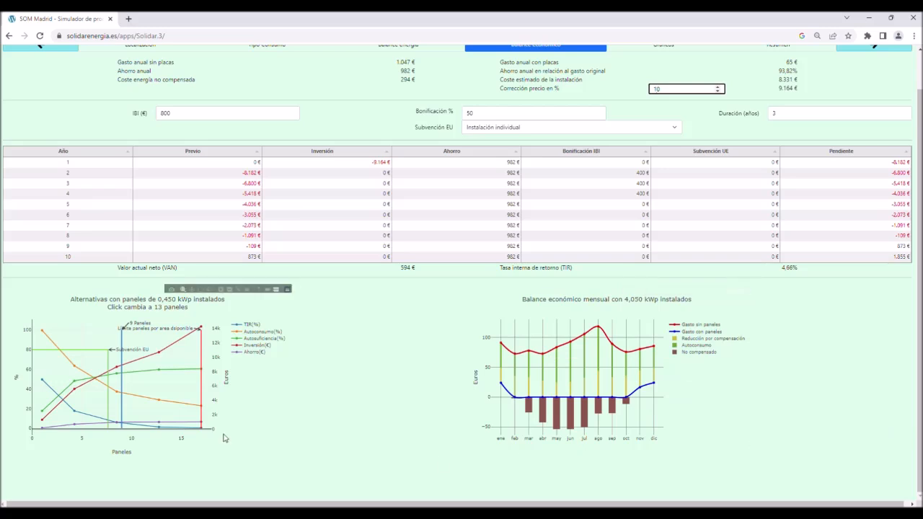
pyautogui.click(108, 381)
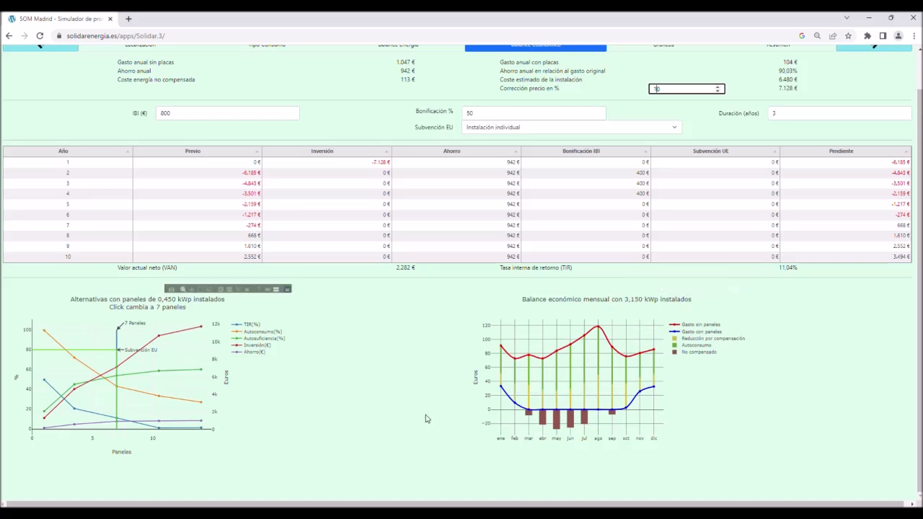
# Revisit the energy balance for the chosen panels and view the charts of monthly production and consumption
pyautogui.scroll(1, 426, 418)
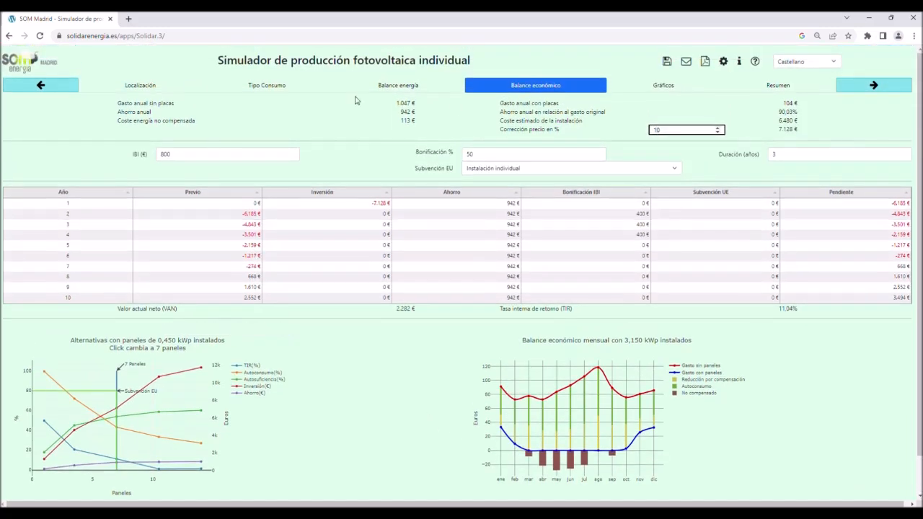
pyautogui.click(43, 86)
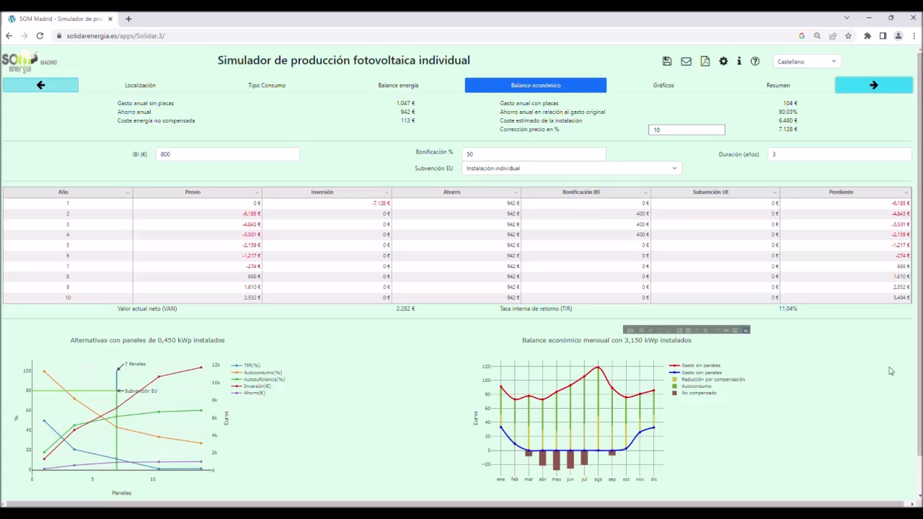
pyautogui.click(871, 88)
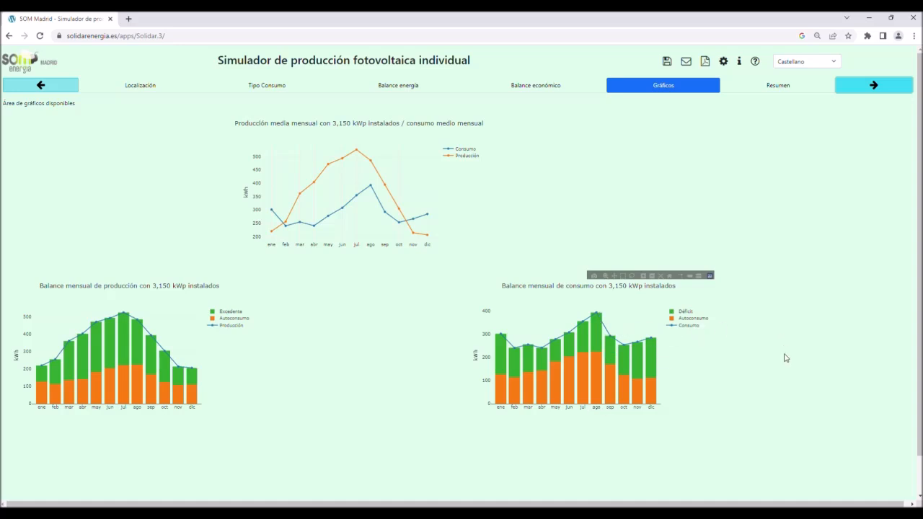
# Open the summary and review the solar base data, PVGIS performance, installation and production of the Sureste and Noroeste areas
pyautogui.click(877, 87)
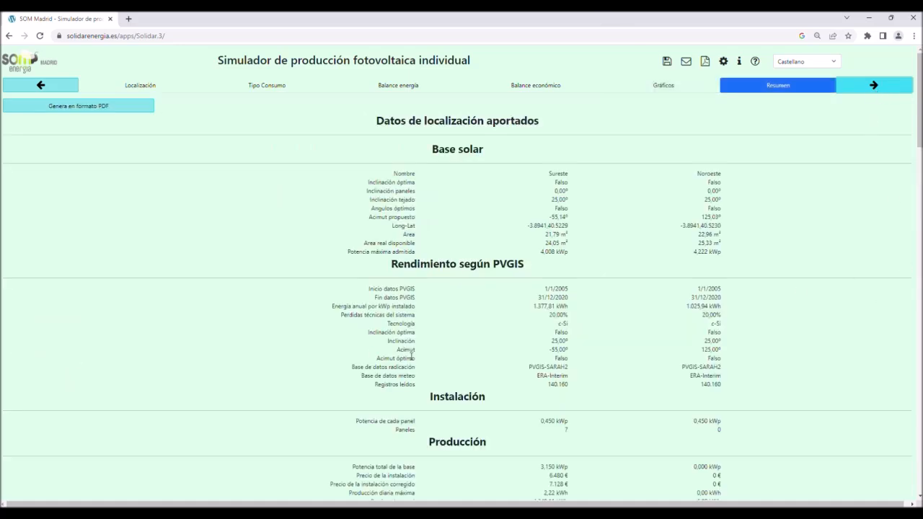
pyautogui.scroll(-1, 665, 326)
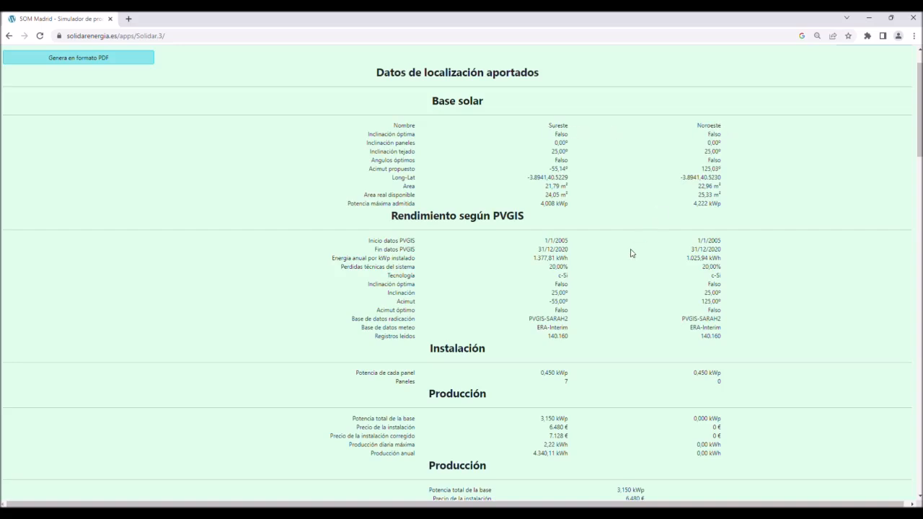
pyautogui.scroll(-2, 630, 253)
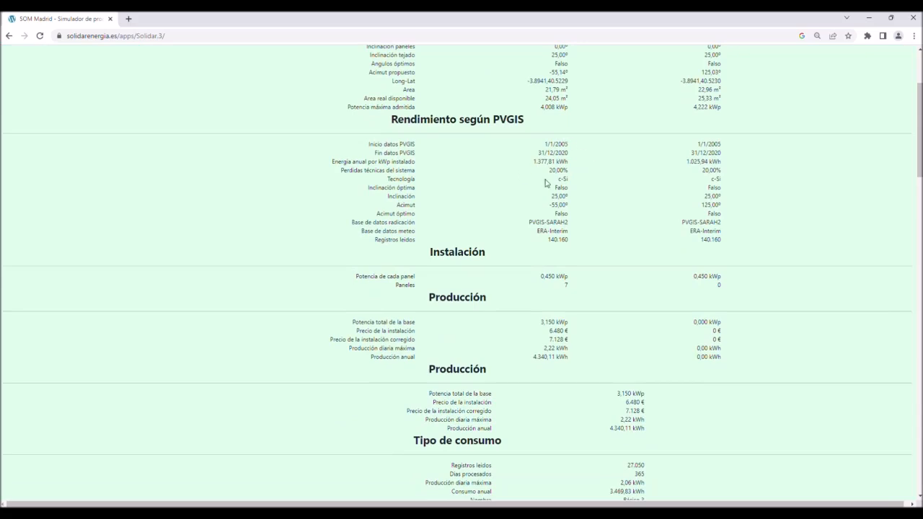
pyautogui.scroll(-2, 476, 223)
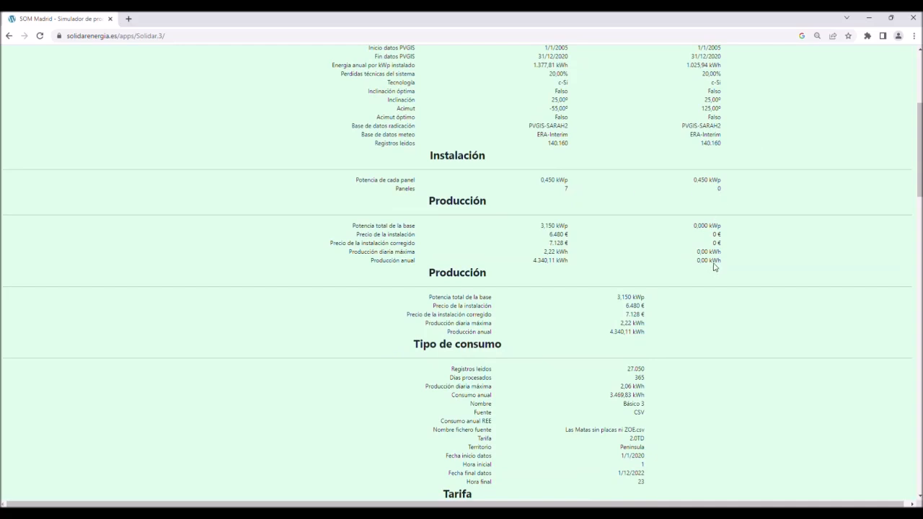
pyautogui.scroll(-1, 612, 264)
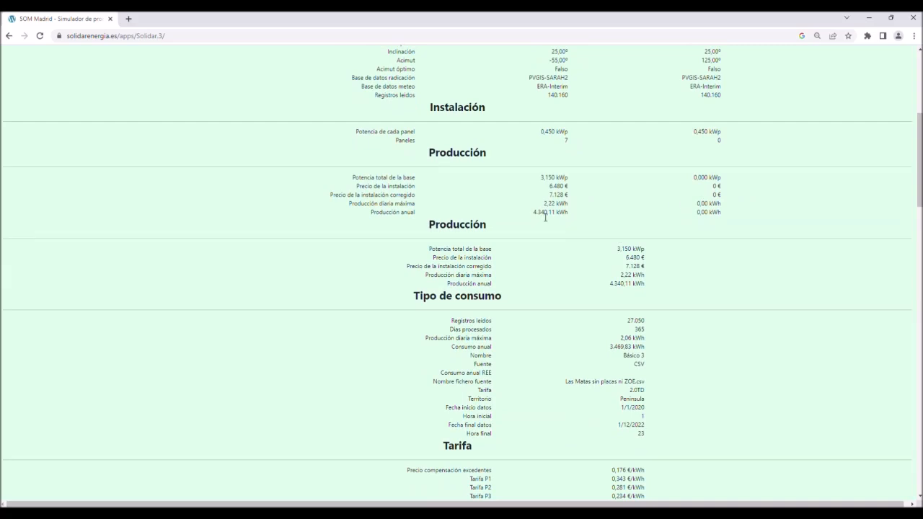
pyautogui.scroll(-2, 541, 213)
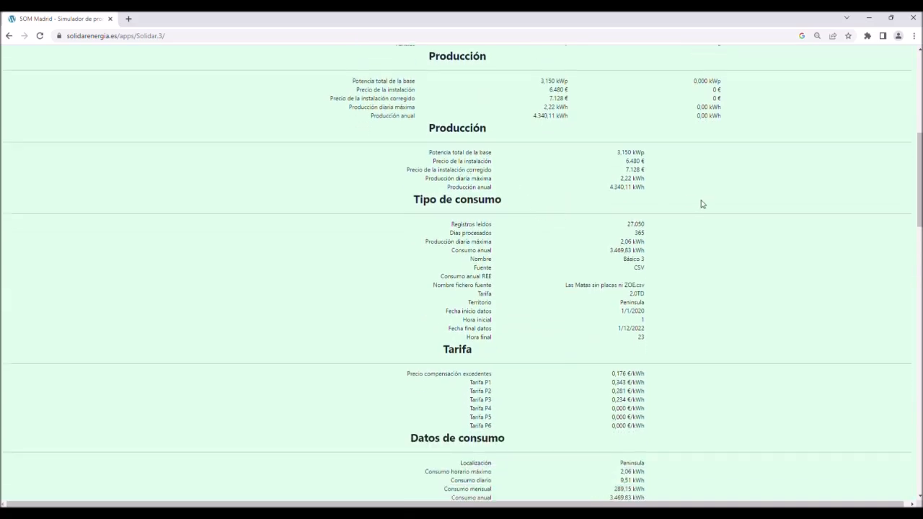
pyautogui.scroll(3, 779, 231)
pyautogui.scroll(1, 779, 232)
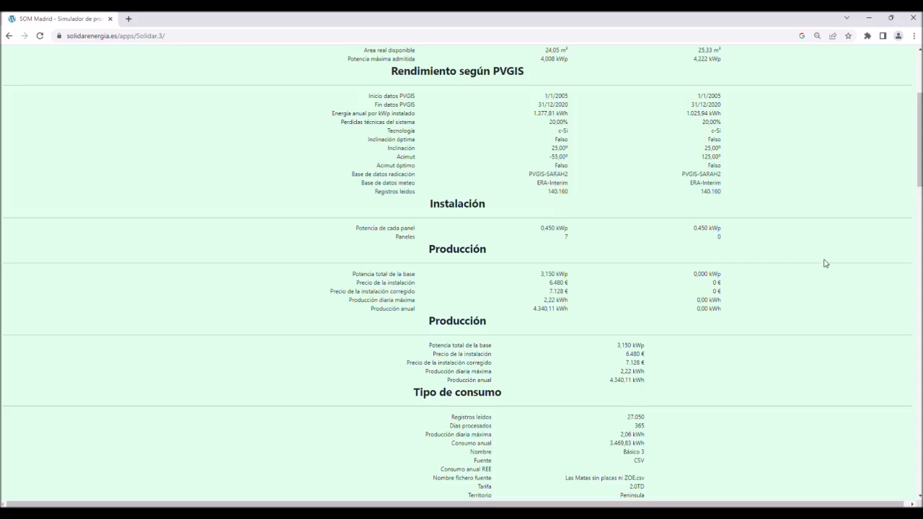
# Review the rest of the summary, from consumption type and tariff through energy balance and economic summary to the financial balance
pyautogui.scroll(-2, 808, 276)
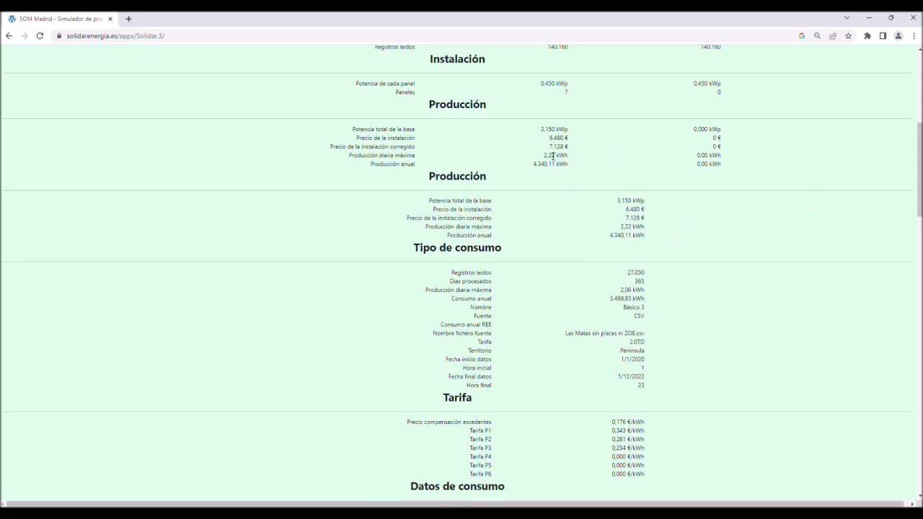
pyautogui.scroll(-1, 705, 287)
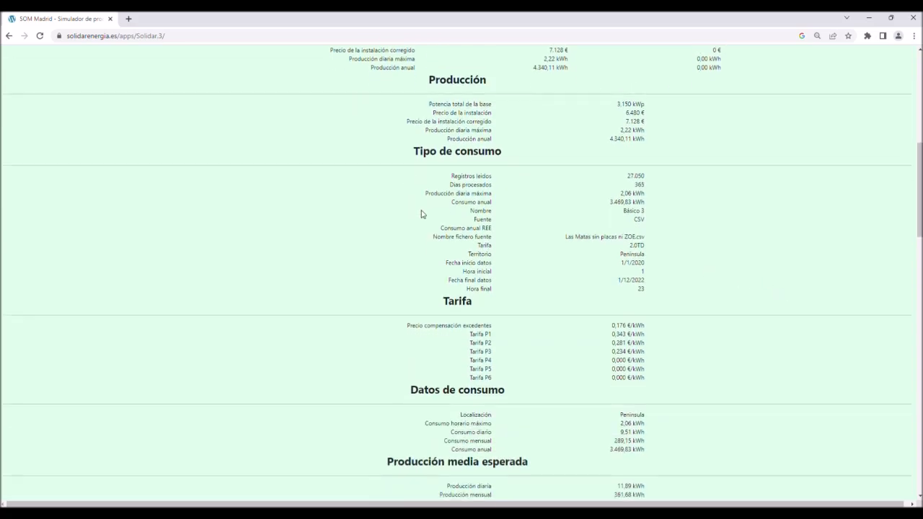
pyautogui.scroll(-1, 576, 232)
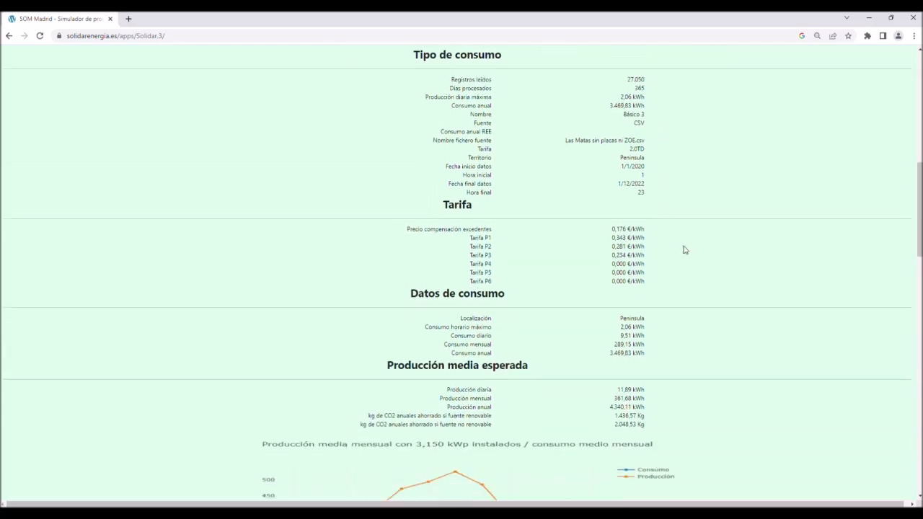
pyautogui.scroll(-1, 686, 249)
pyautogui.scroll(-1, 738, 269)
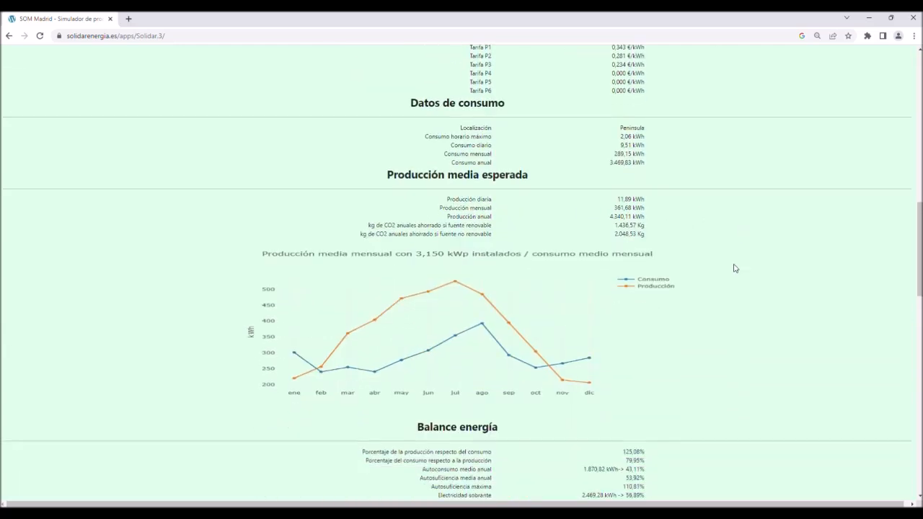
pyautogui.scroll(-1, 199, 274)
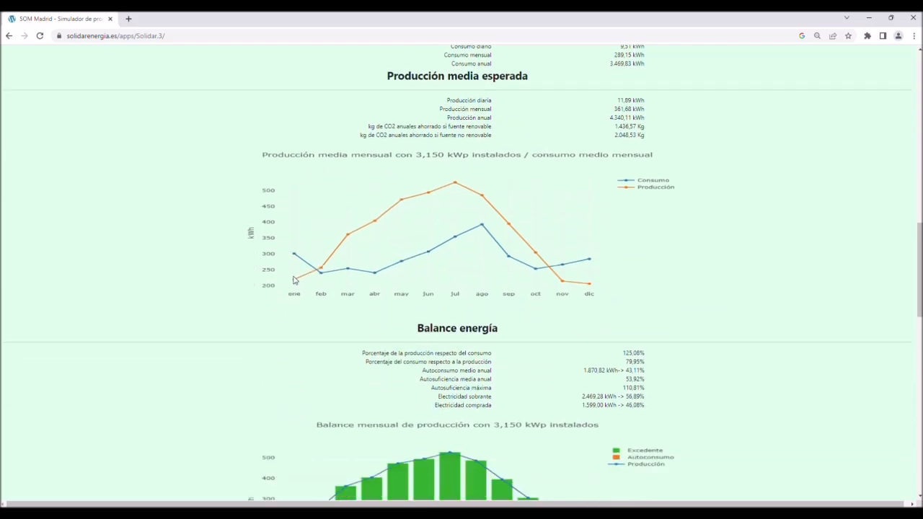
pyautogui.scroll(-4, 833, 306)
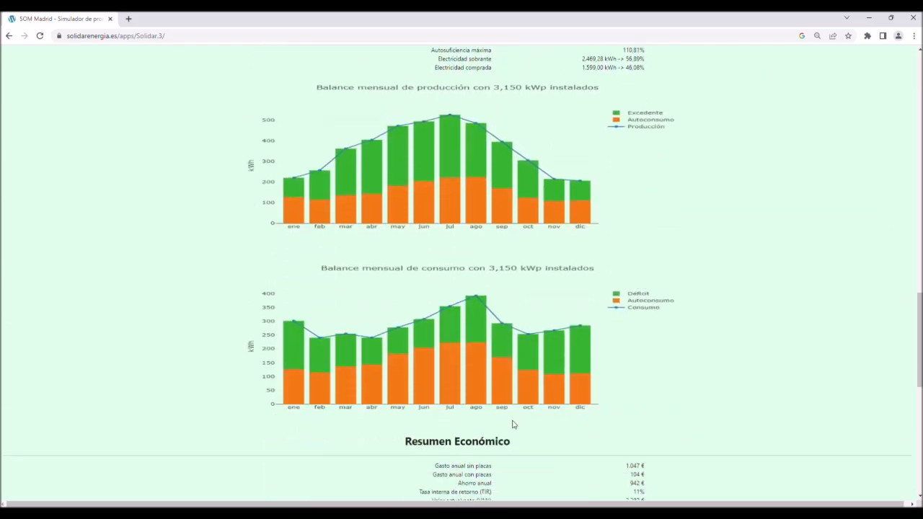
pyautogui.scroll(-3, 717, 385)
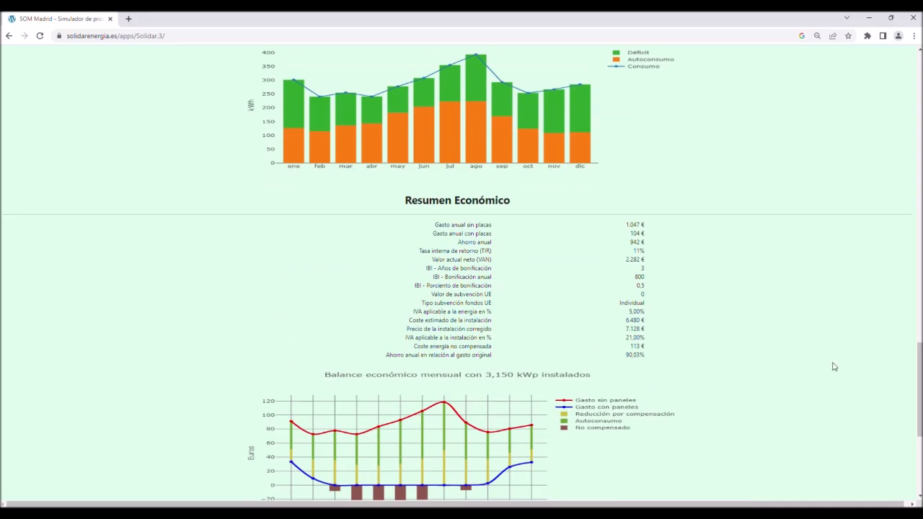
pyautogui.scroll(-1, 834, 367)
pyautogui.scroll(-2, 833, 367)
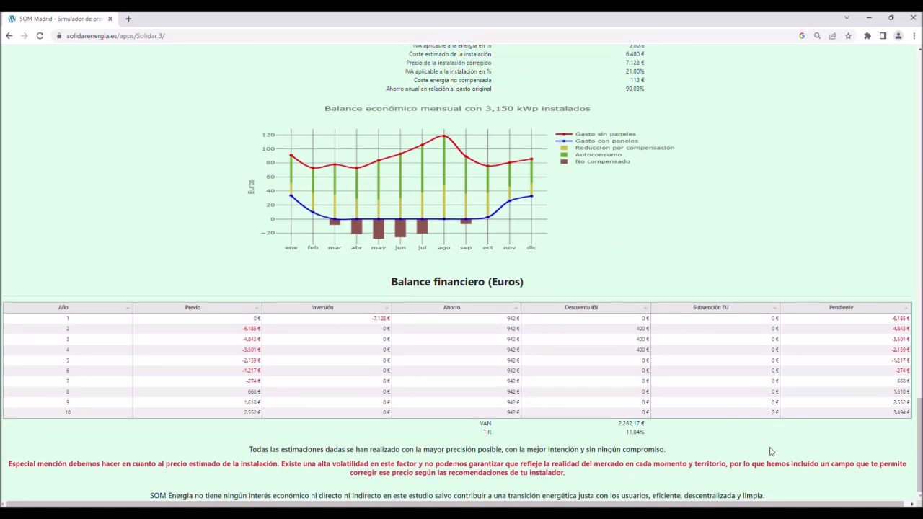
# Generate the project report as a PDF, open the downloaded file and look through its pages up to the Resumen Económico
pyautogui.scroll(1, 770, 449)
pyautogui.scroll(20, 710, 328)
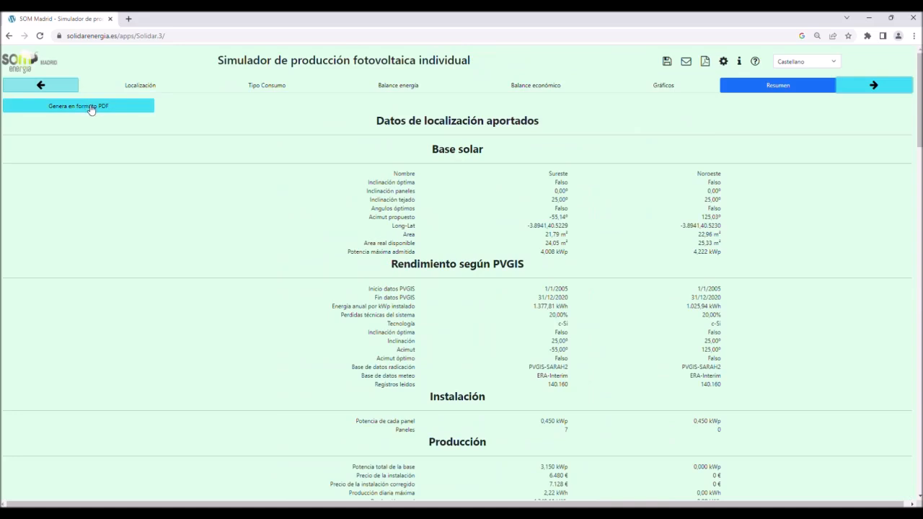
pyautogui.click(91, 110)
pyautogui.click(56, 496)
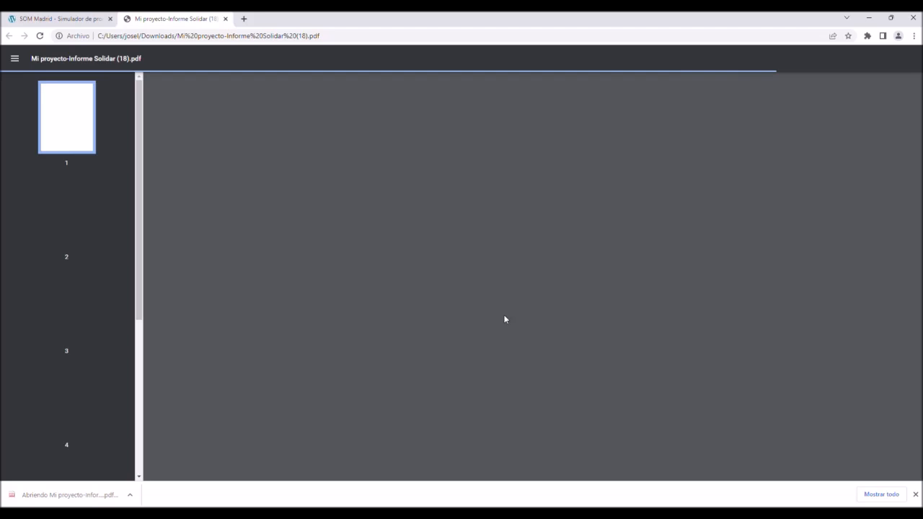
pyautogui.scroll(-15, 611, 347)
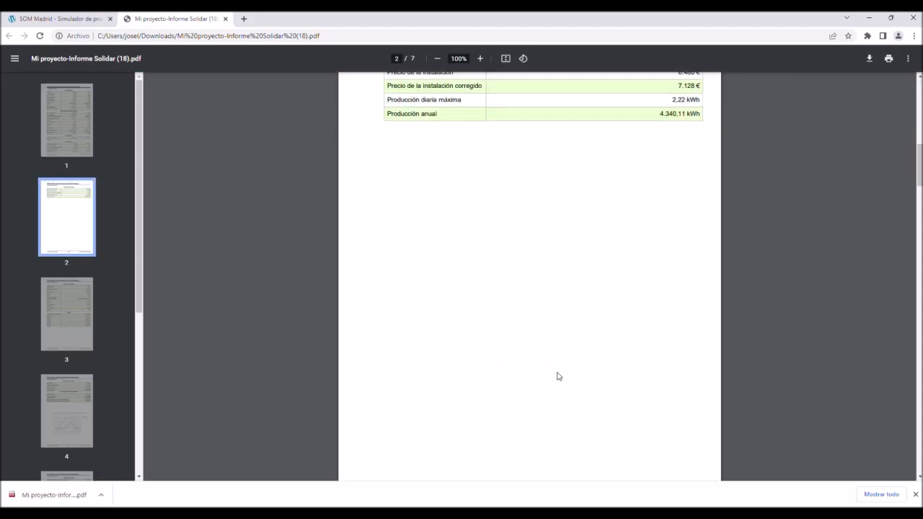
pyautogui.scroll(-7, 563, 376)
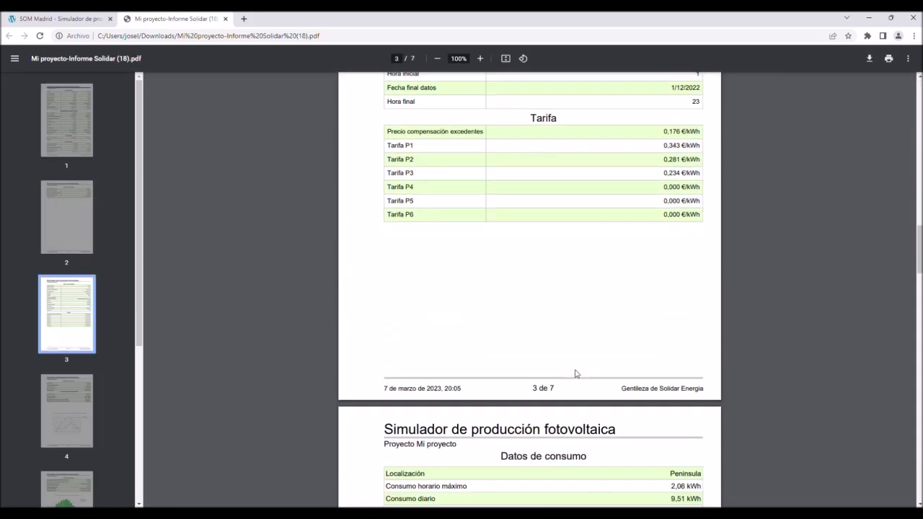
pyautogui.scroll(-8, 576, 387)
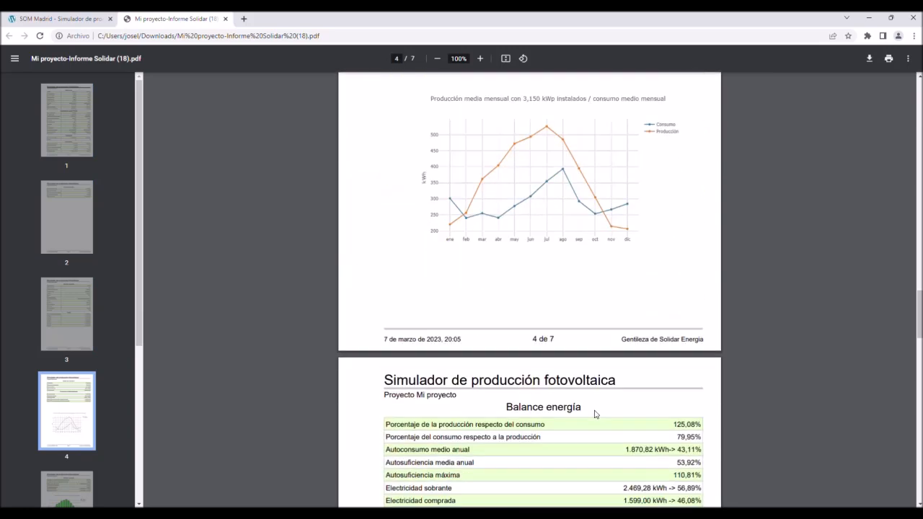
pyautogui.scroll(-3, 593, 418)
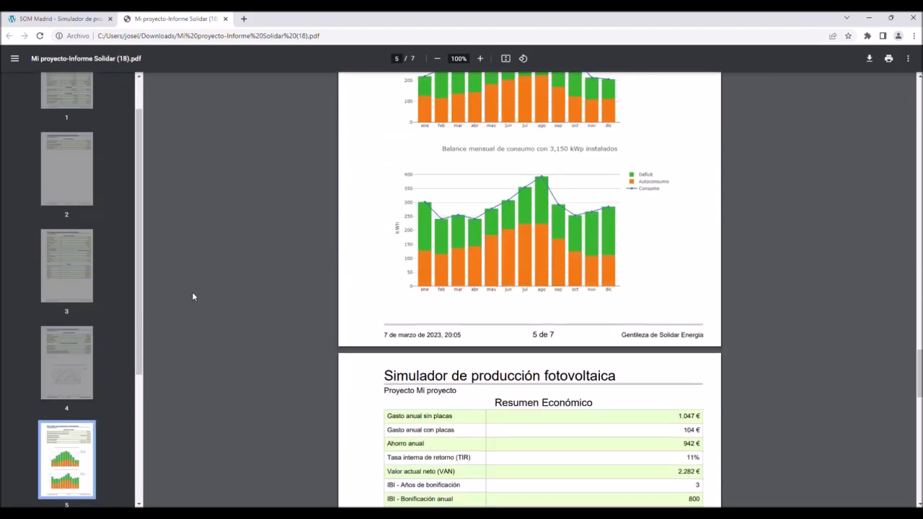
# Return to the simulator and save the project as a downloaded .solimp file
pyautogui.click(61, 19)
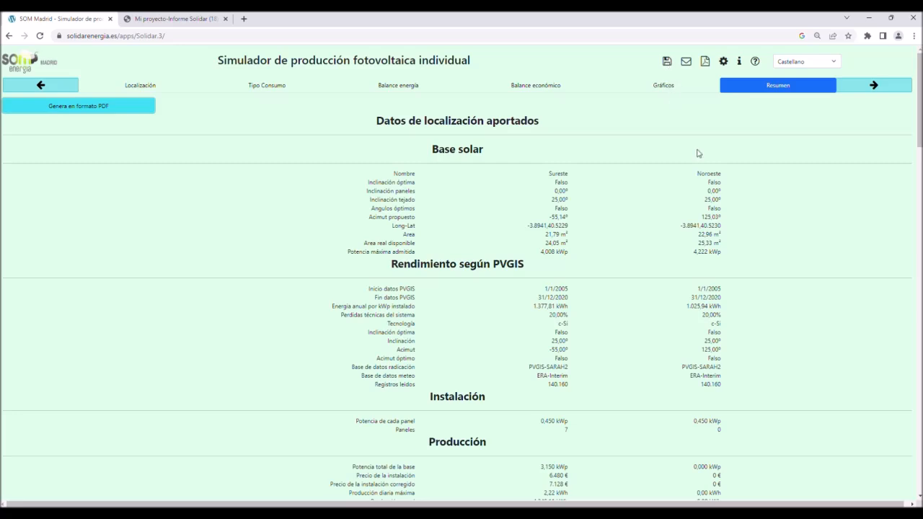
pyautogui.click(668, 62)
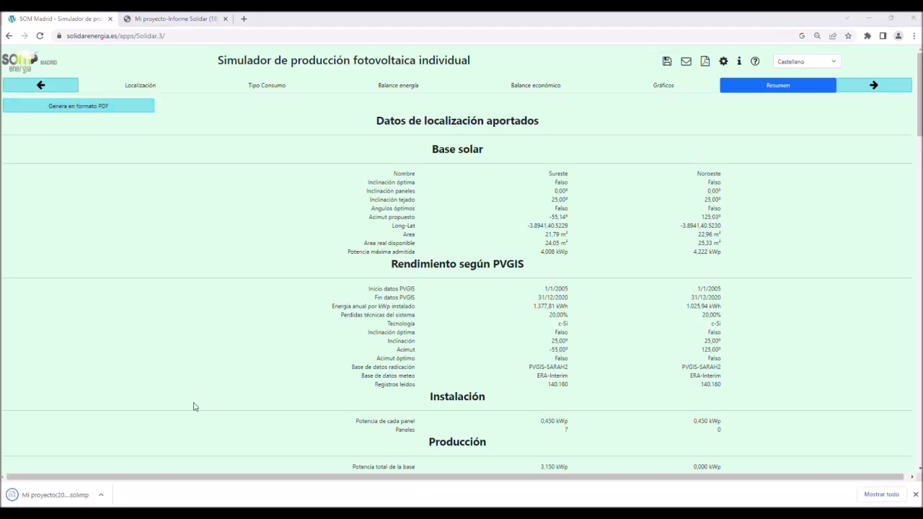
pyautogui.click(75, 500)
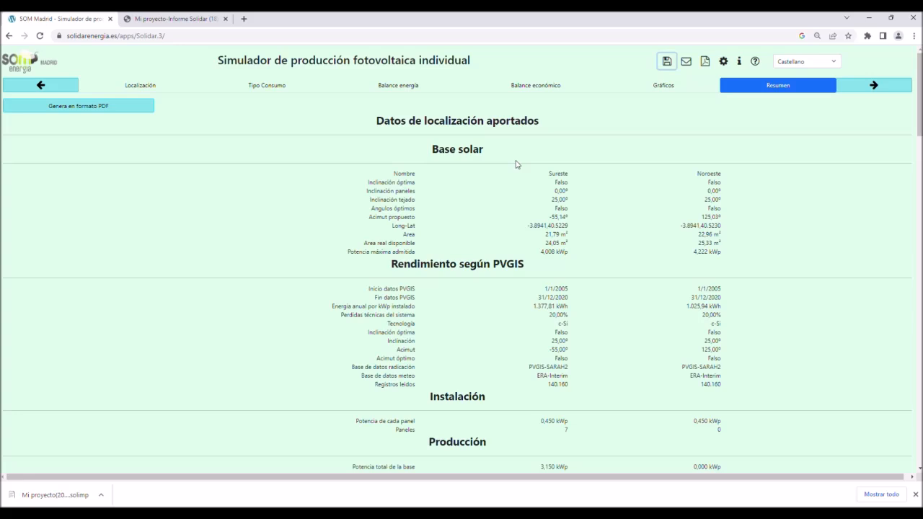
# View the contact form for reporting errors, improvements or comments, and close it without sending anything
pyautogui.click(688, 63)
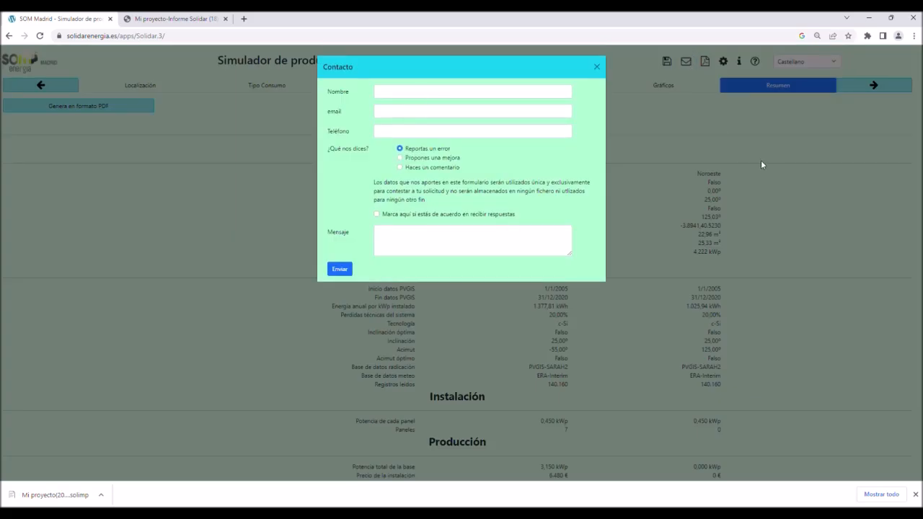
pyautogui.click(597, 68)
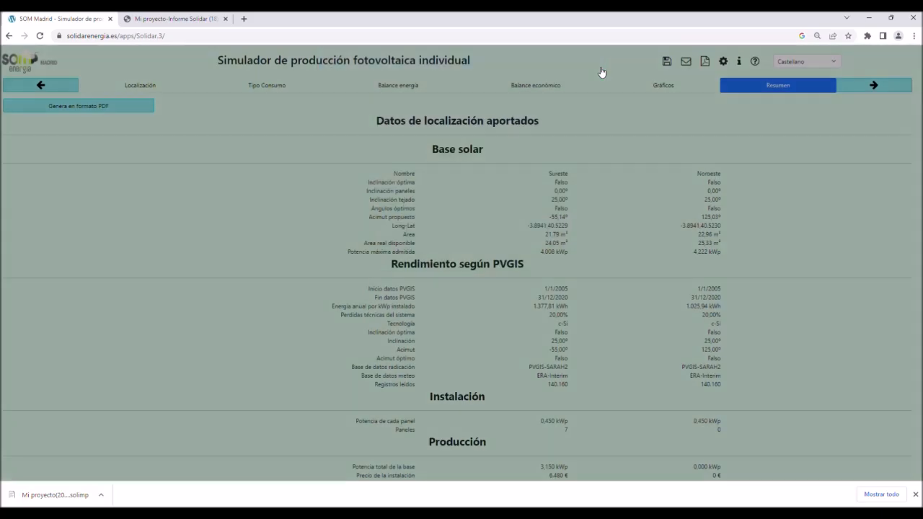